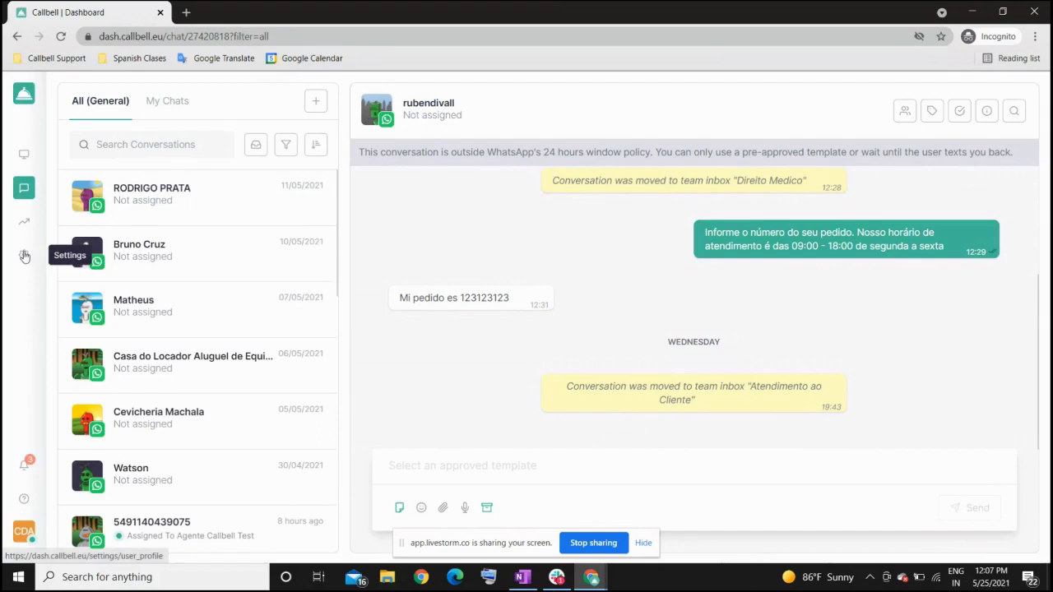
Open the account settings and view the channel integrations
click(24, 255)
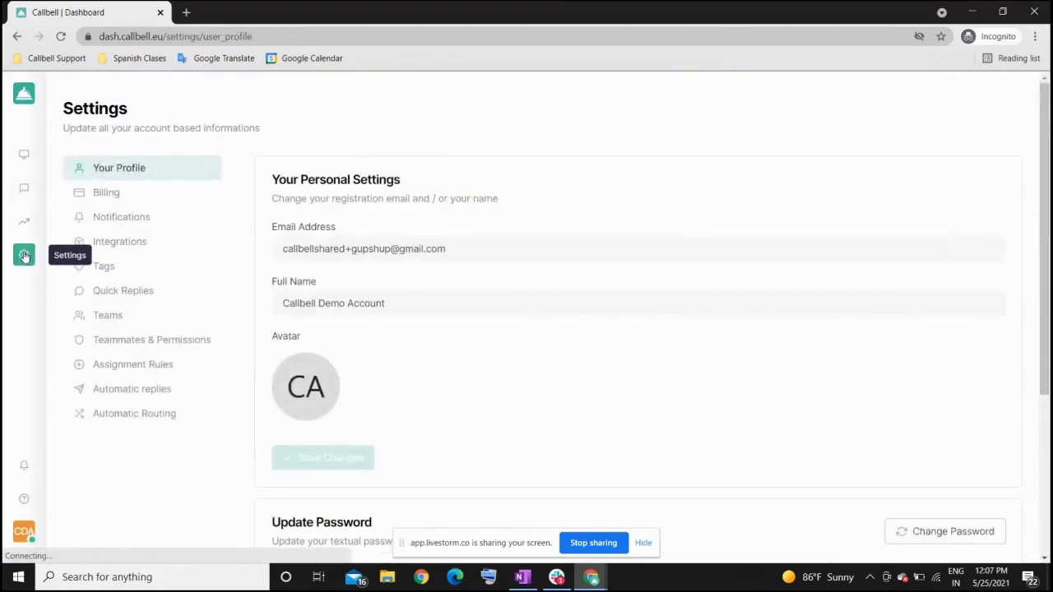
click(142, 244)
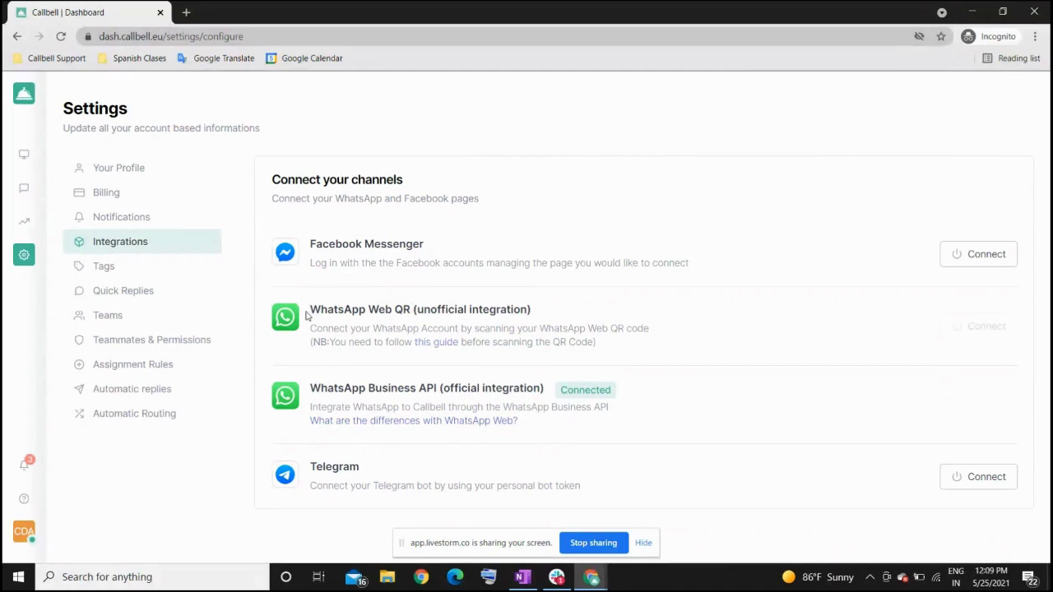
Review the teammates and their permissions, checking the co-worker invitation form and closing it without sending an invite
click(136, 349)
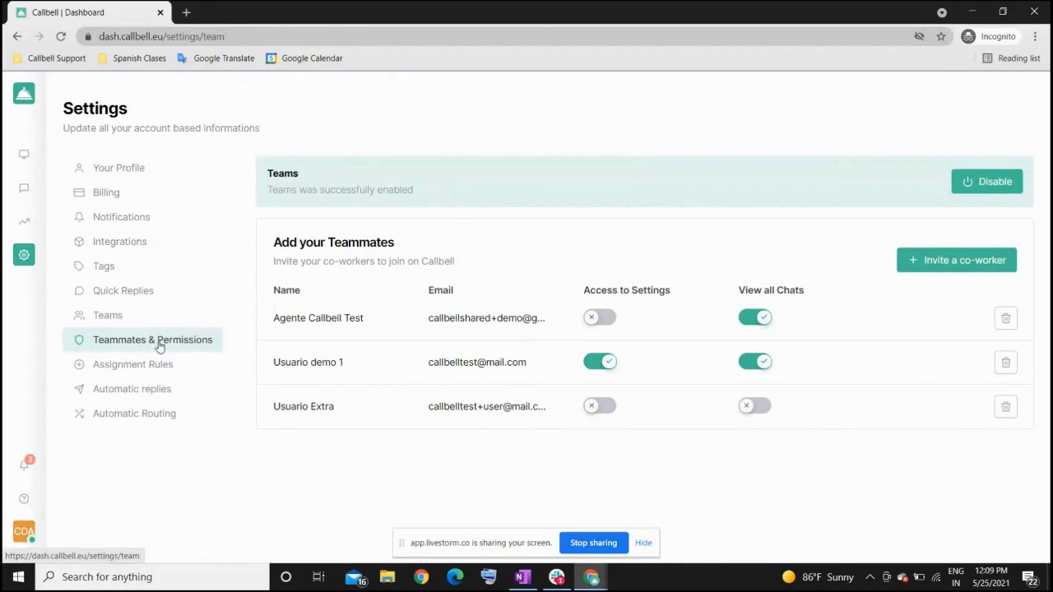
click(925, 261)
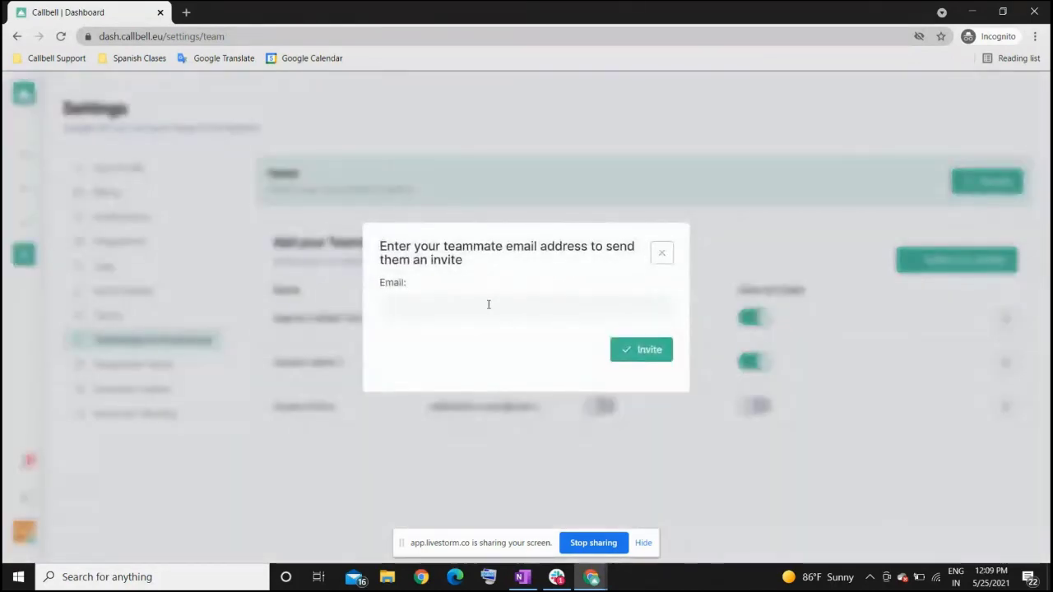
click(489, 304)
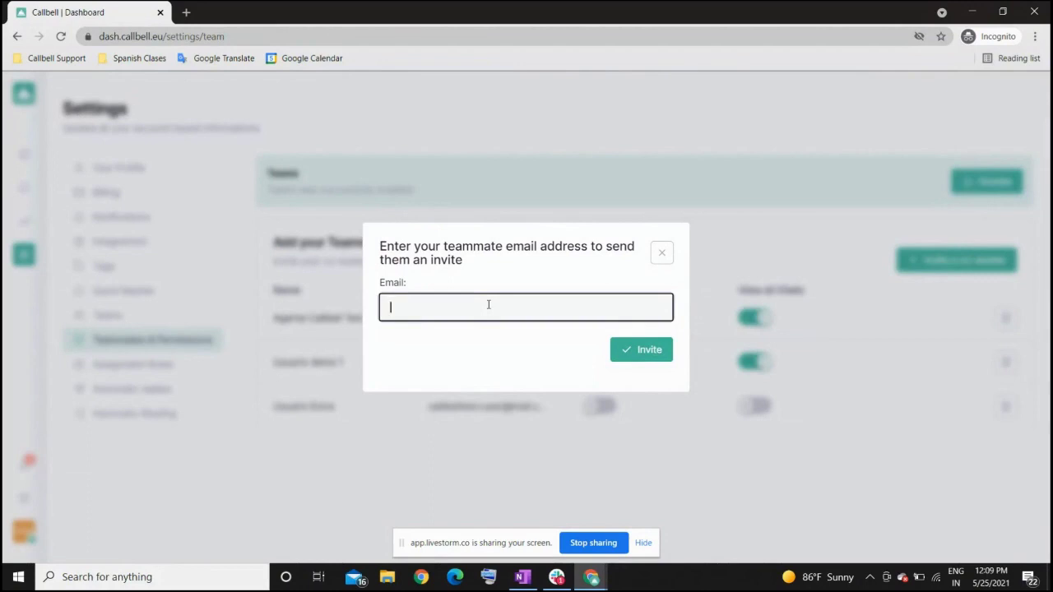
click(662, 252)
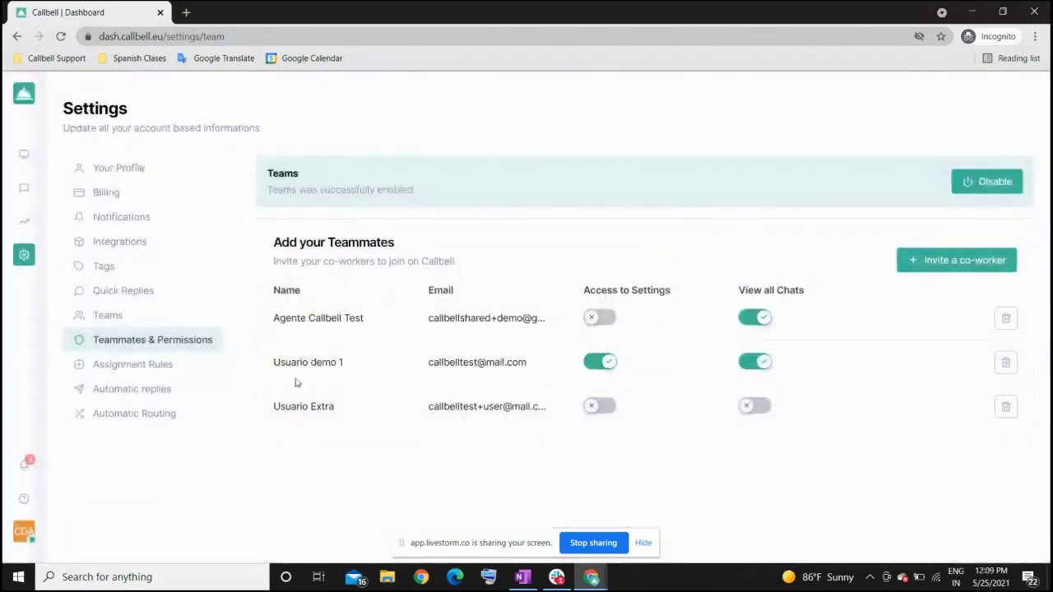
drag(272, 320, 548, 412)
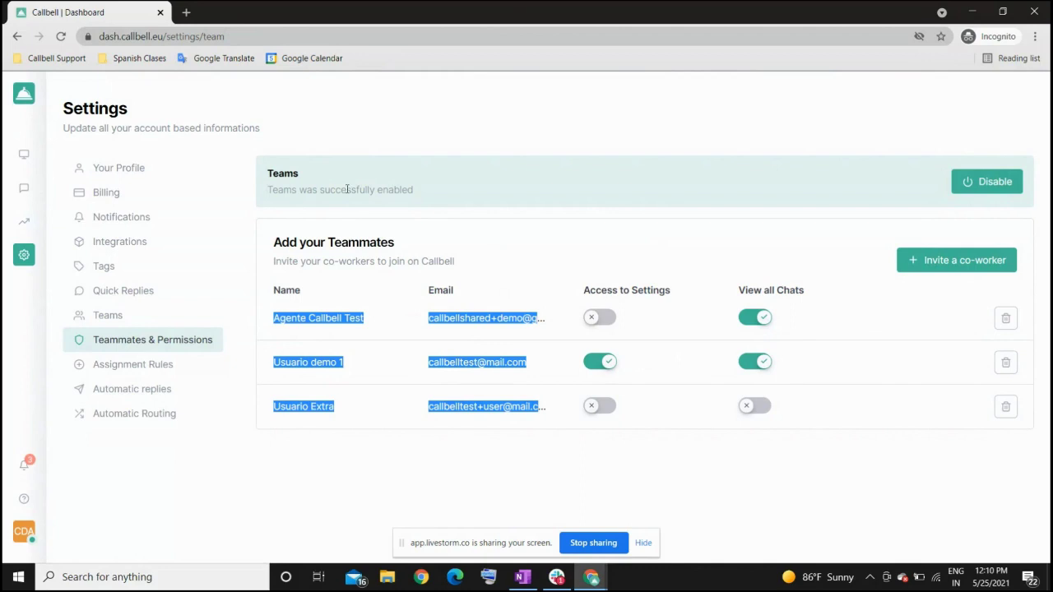
Return to the conversations and view the teams and agents the open chat can be assigned to
click(27, 190)
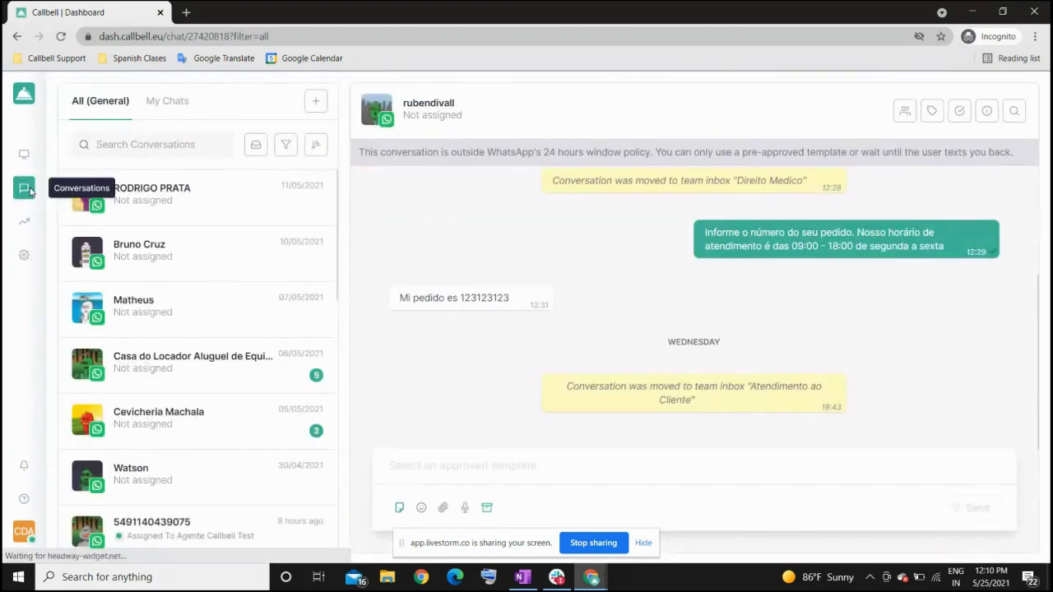
click(902, 115)
scroll(876, 282, down, 1)
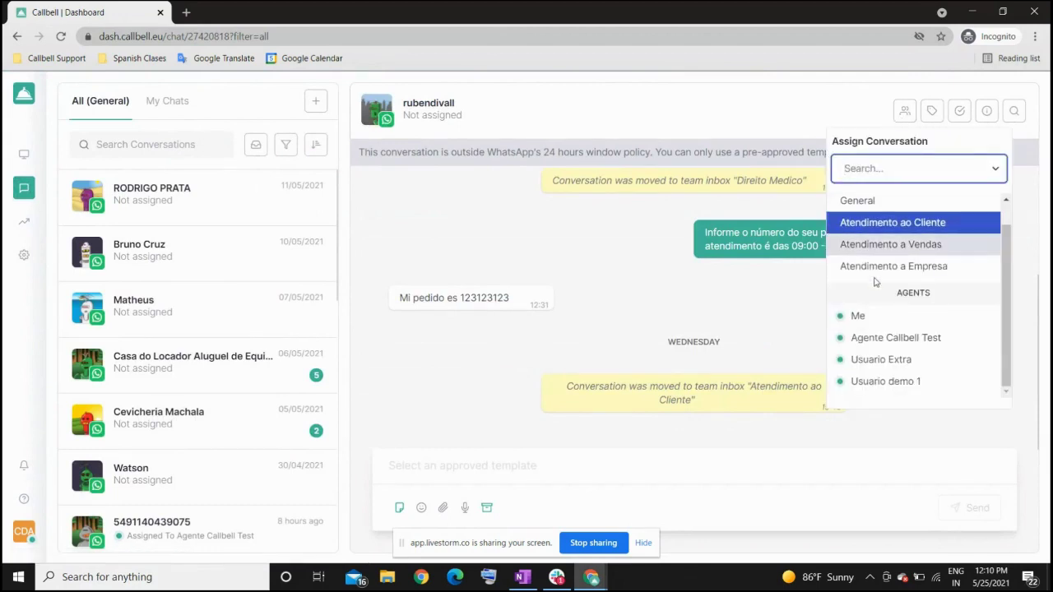
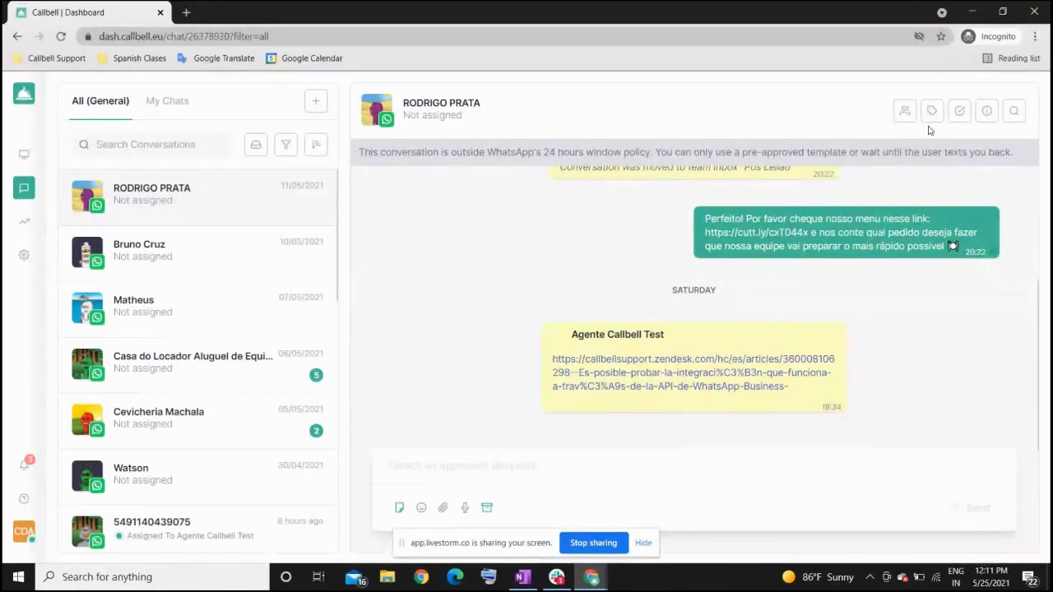
Add the tag "prospect" to the first conversation in the General inbox
click(928, 129)
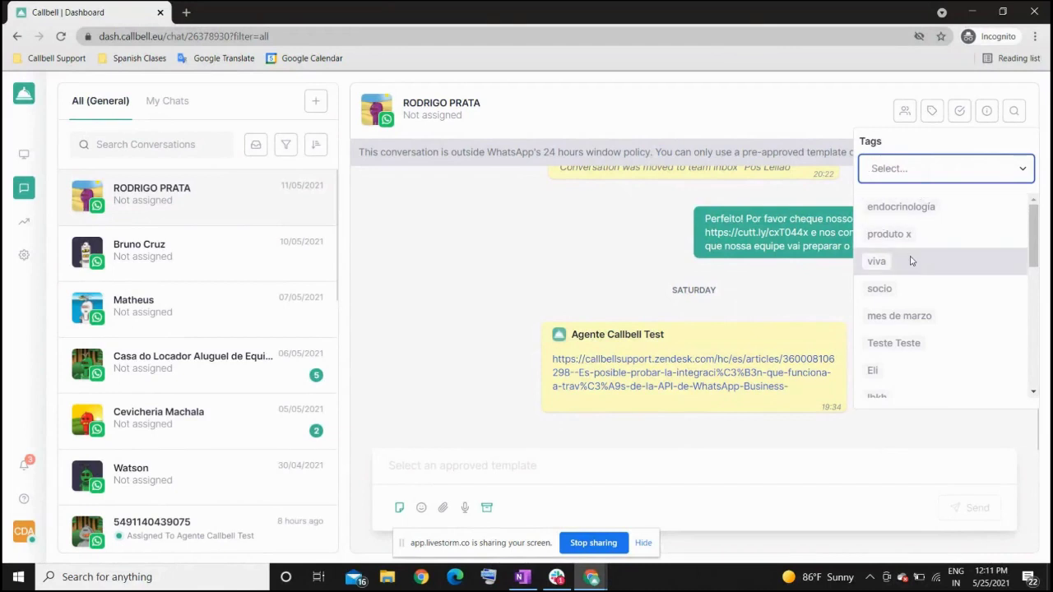
scroll(911, 260, down, 1)
scroll(911, 260, down, 2)
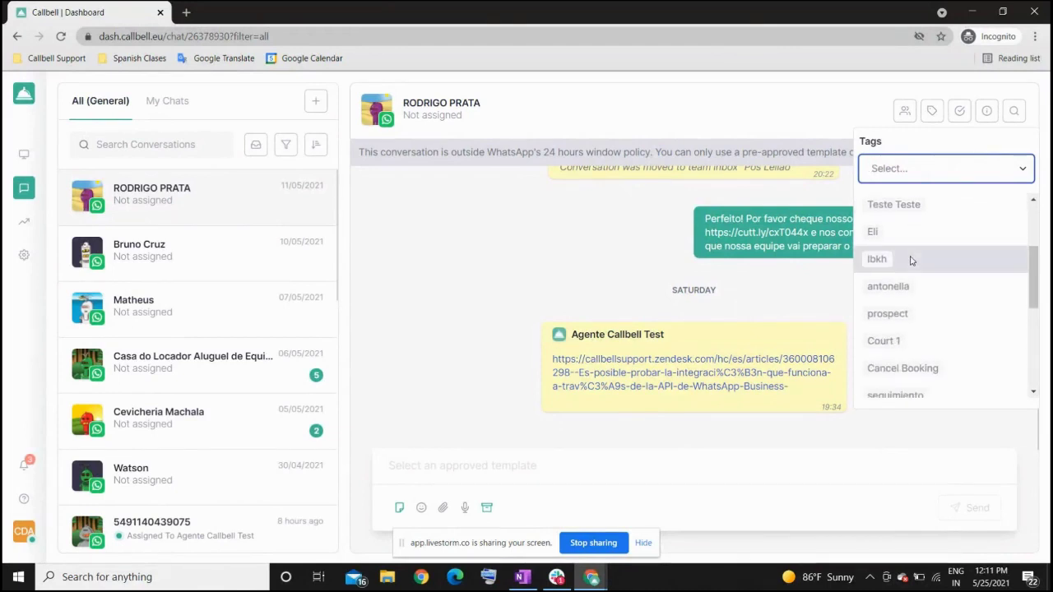
scroll(913, 288, up, 2)
scroll(913, 288, down, 2)
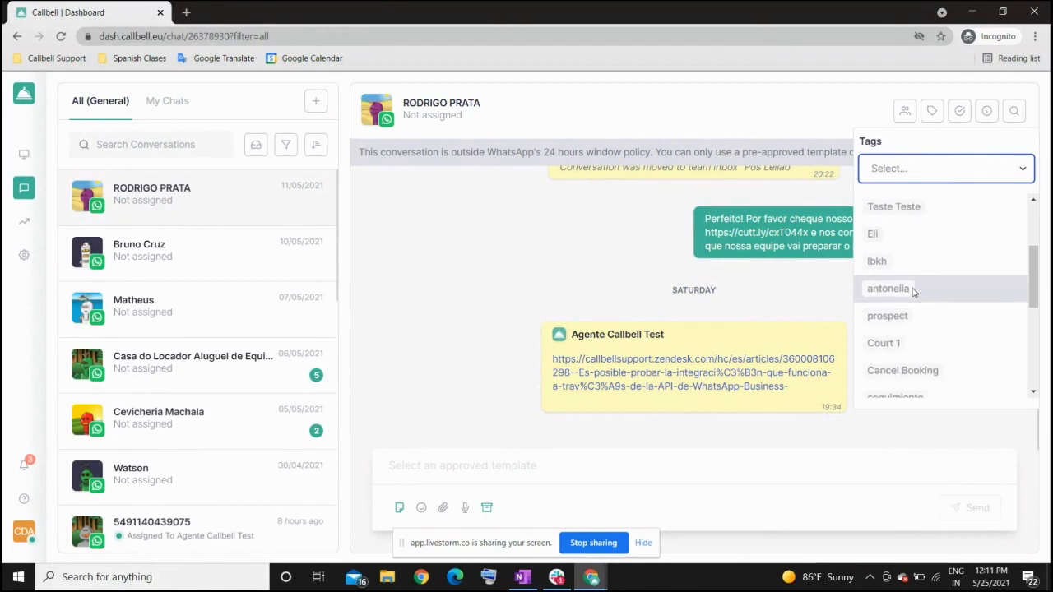
click(908, 326)
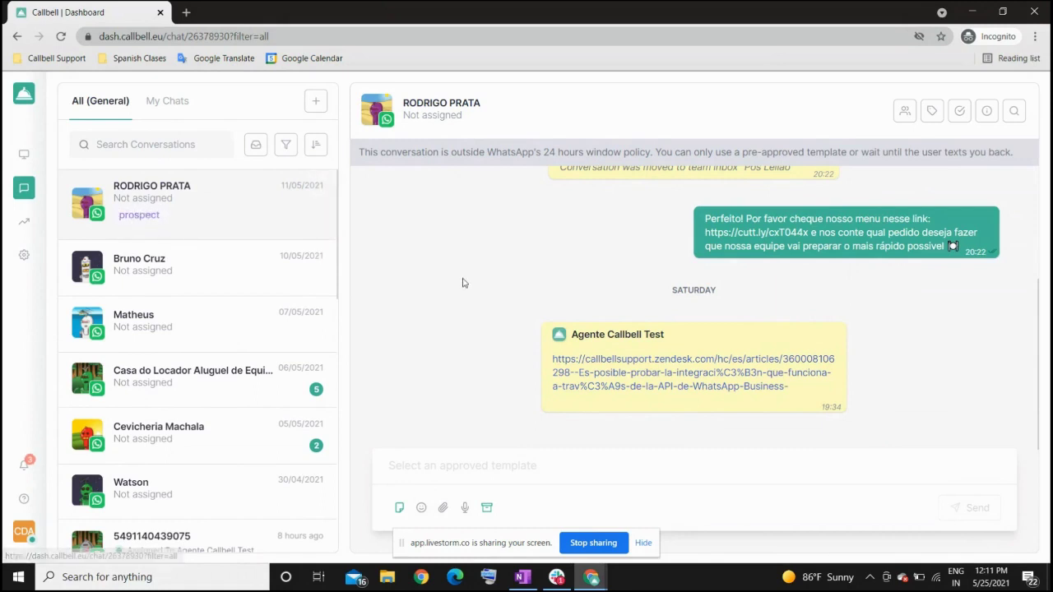
Filter the conversations by the tag "prospect" and clear the filter again
click(108, 143)
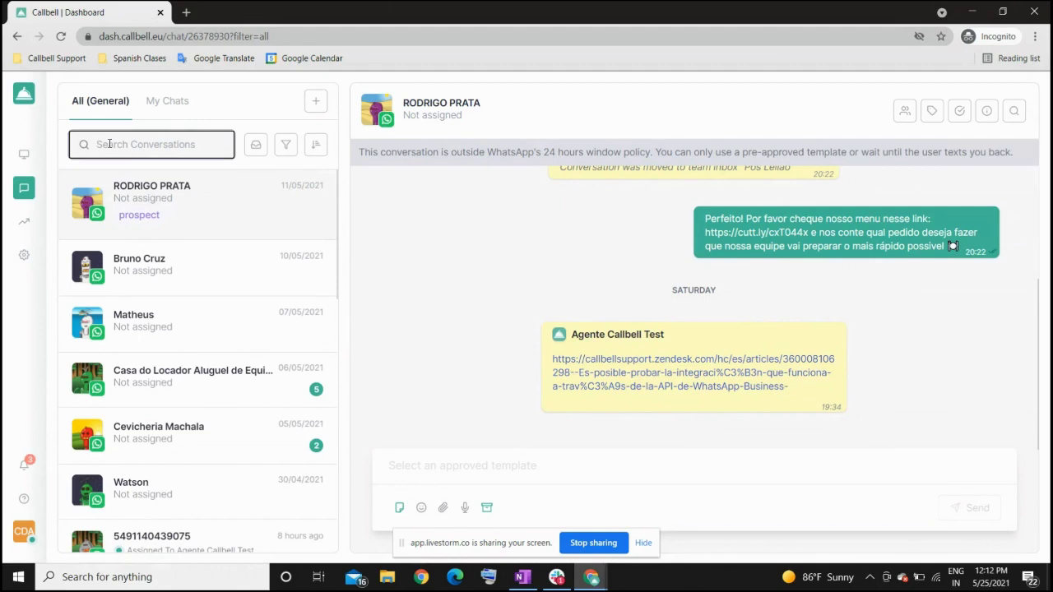
text(prospect)
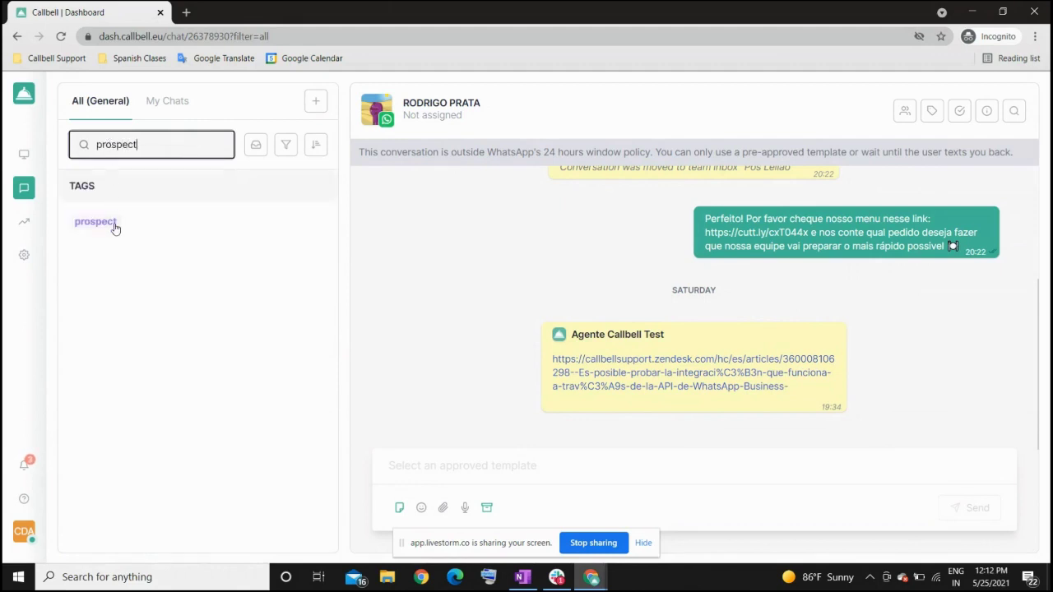
click(116, 231)
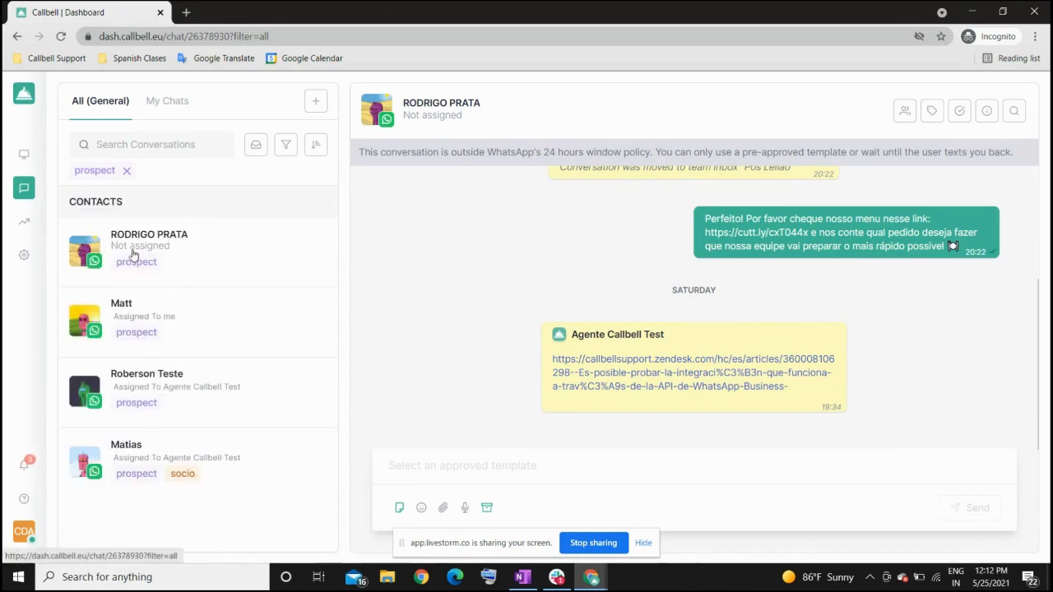
click(127, 170)
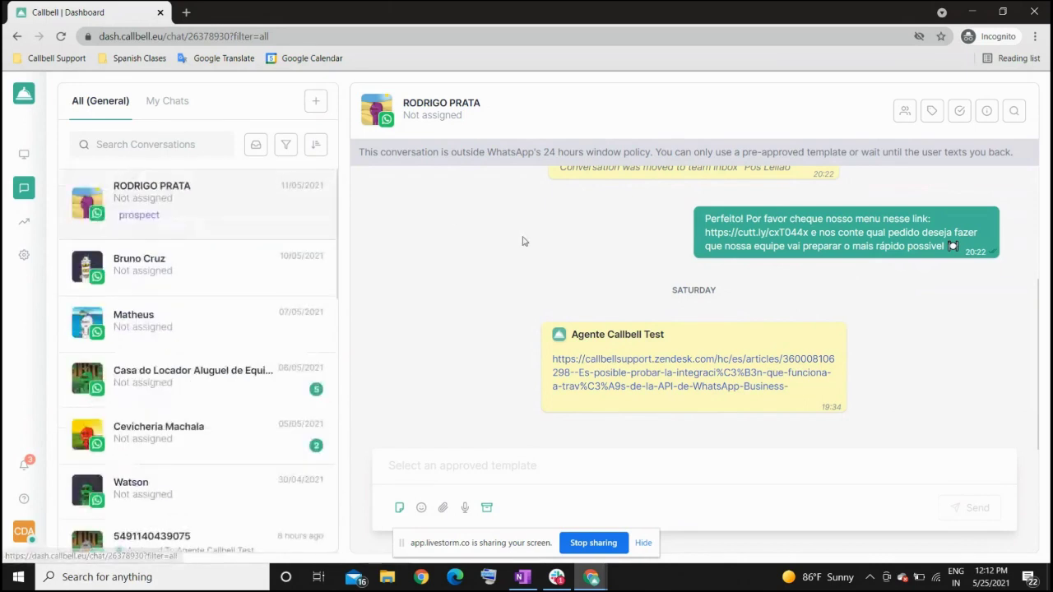
Post the internal note "TEST - Please reply" in the open conversation
click(400, 507)
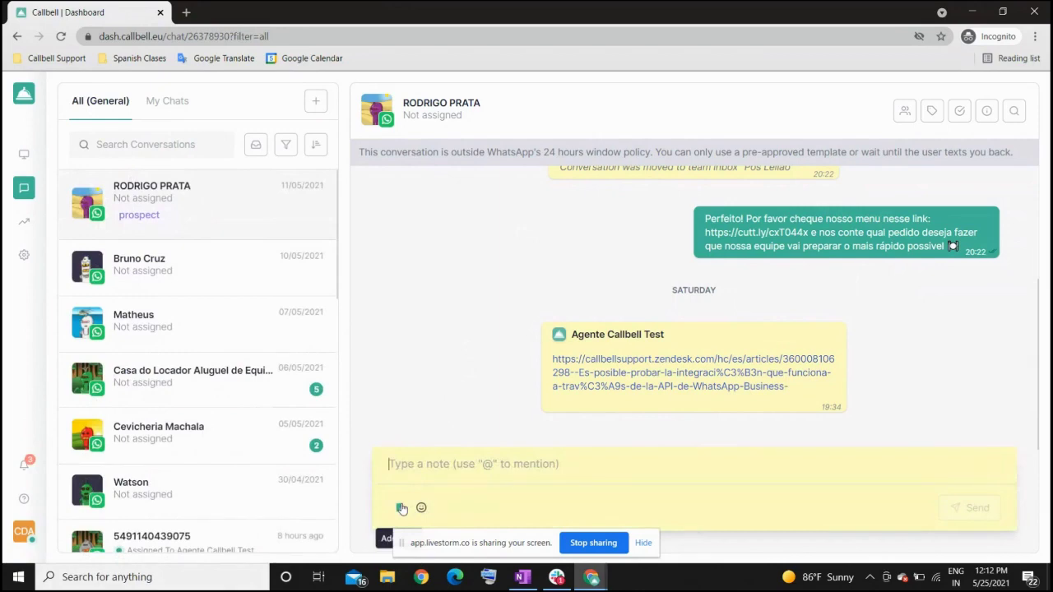
click(401, 509)
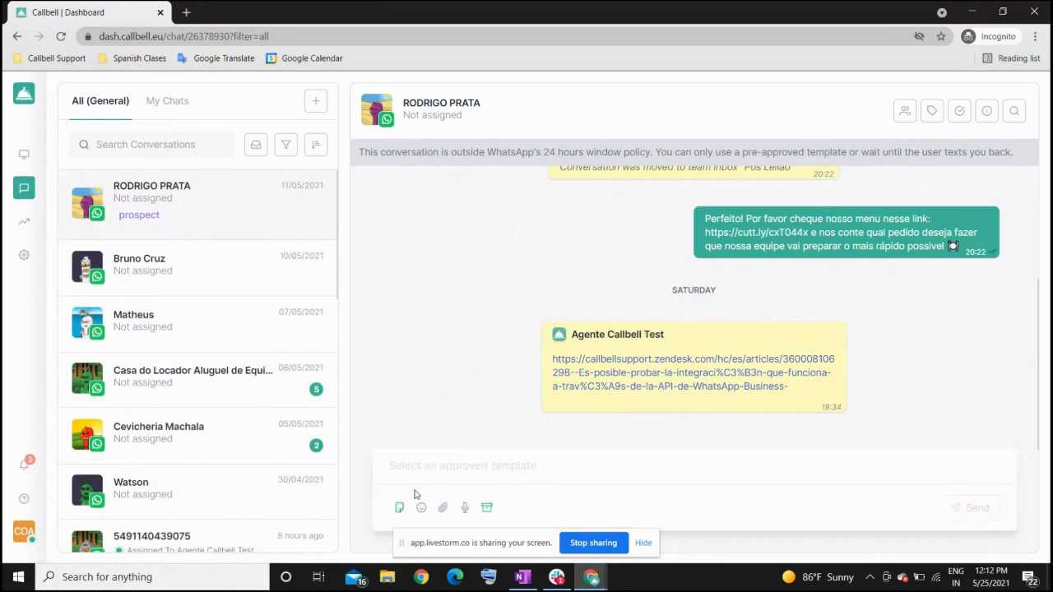
click(399, 508)
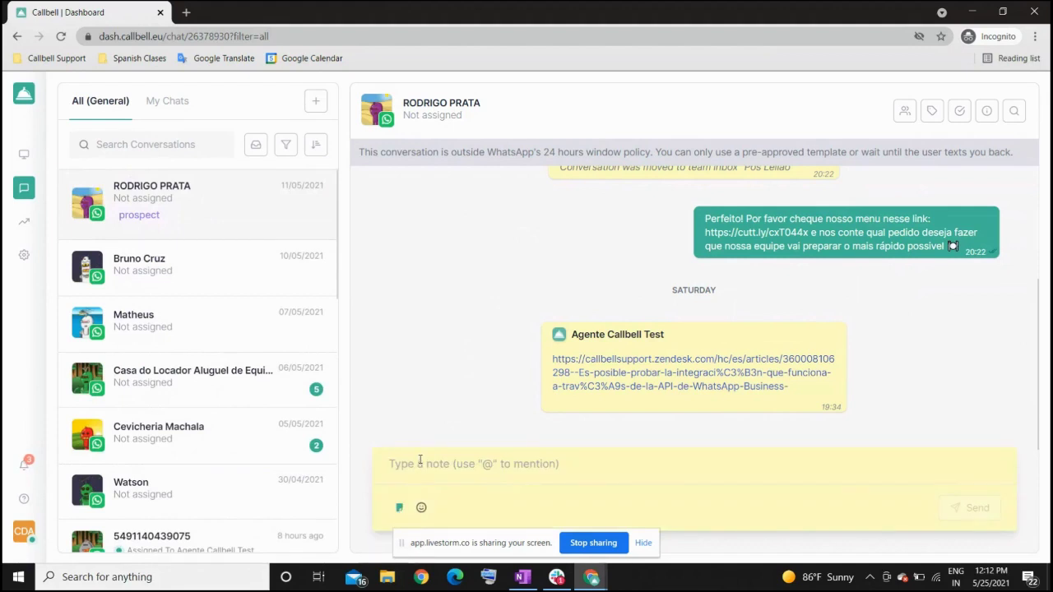
click(420, 461)
text(TEST - )
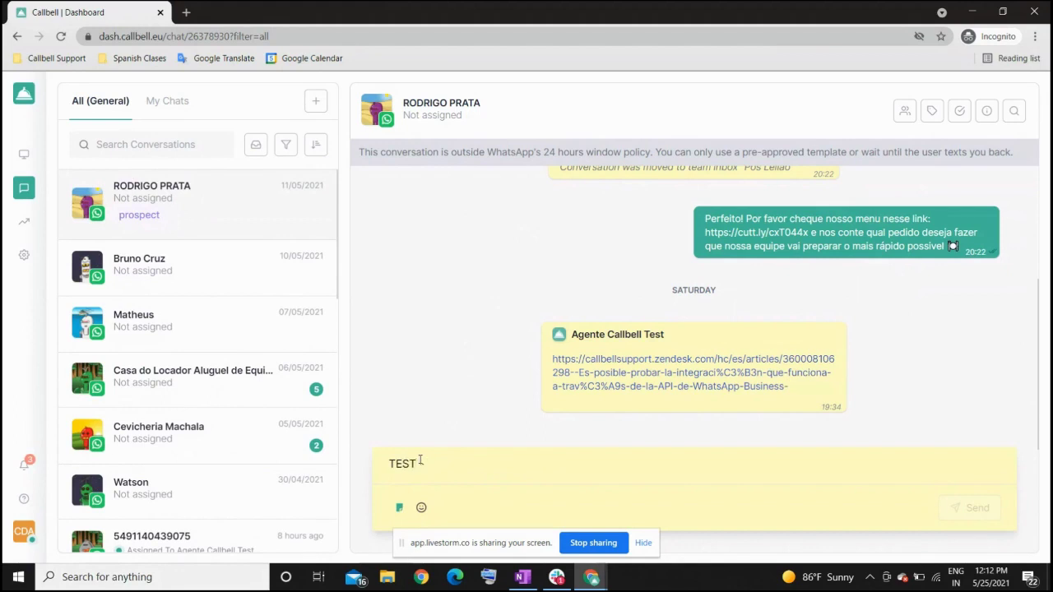
text(Please reply)
key(Return)
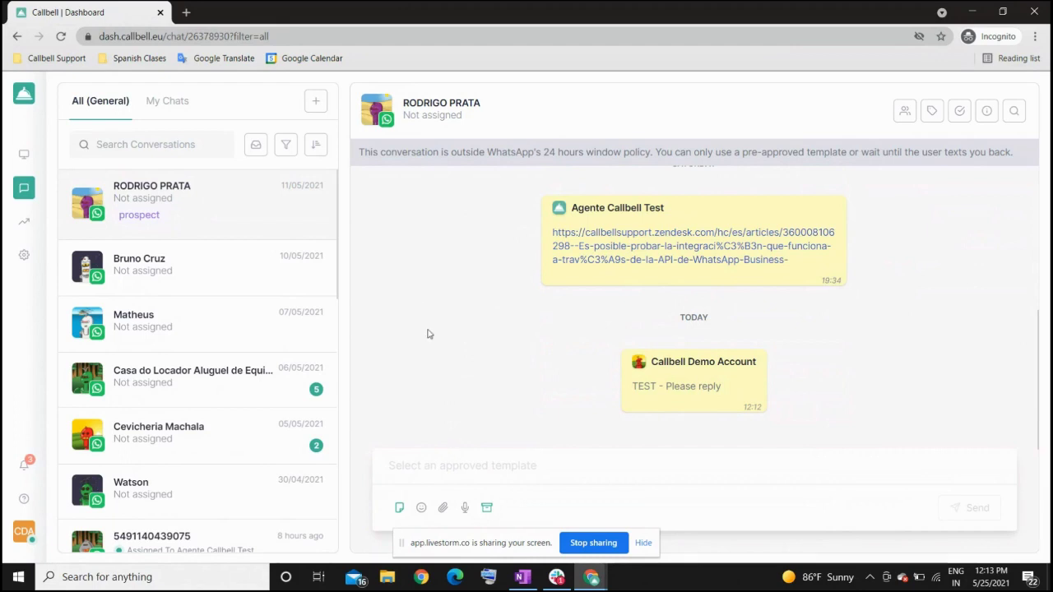
View the list of the organization's teams in the settings
click(23, 257)
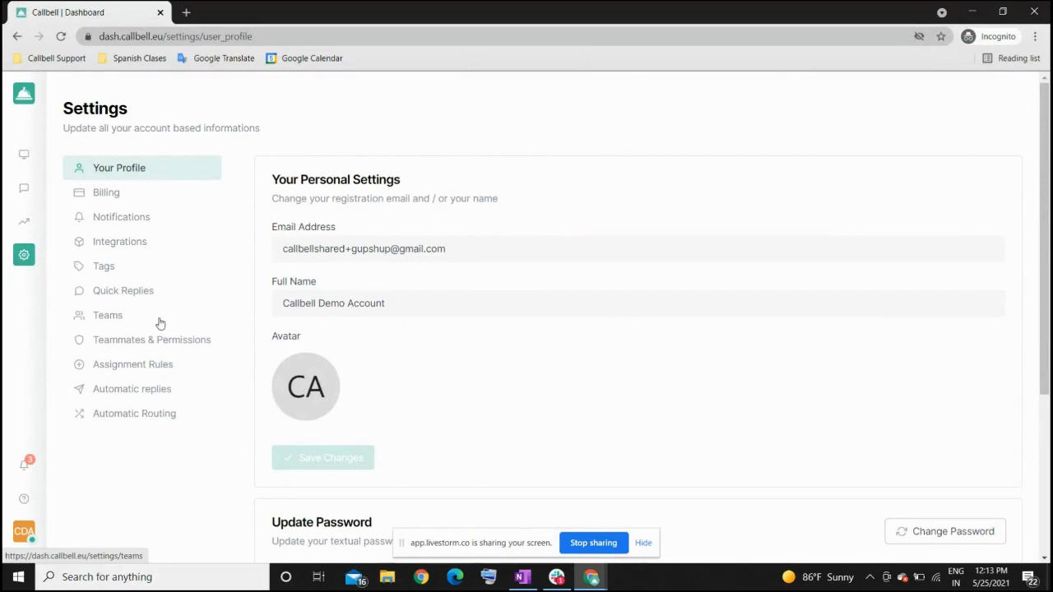
click(109, 316)
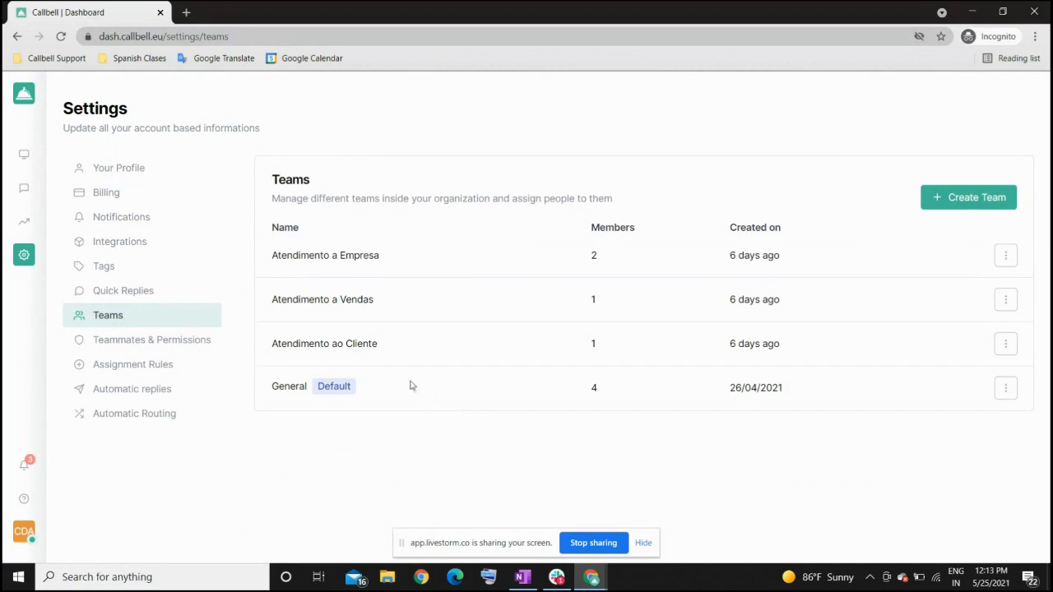
Return to the conversations and compare the General and Atendimento ao Cliente team inboxes, ending on General
click(14, 183)
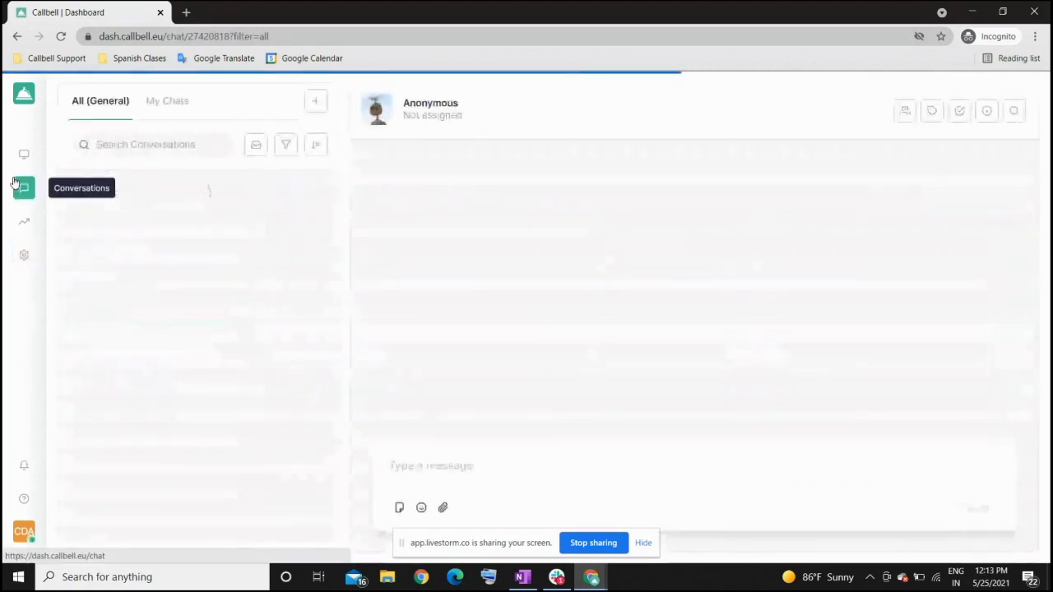
click(257, 146)
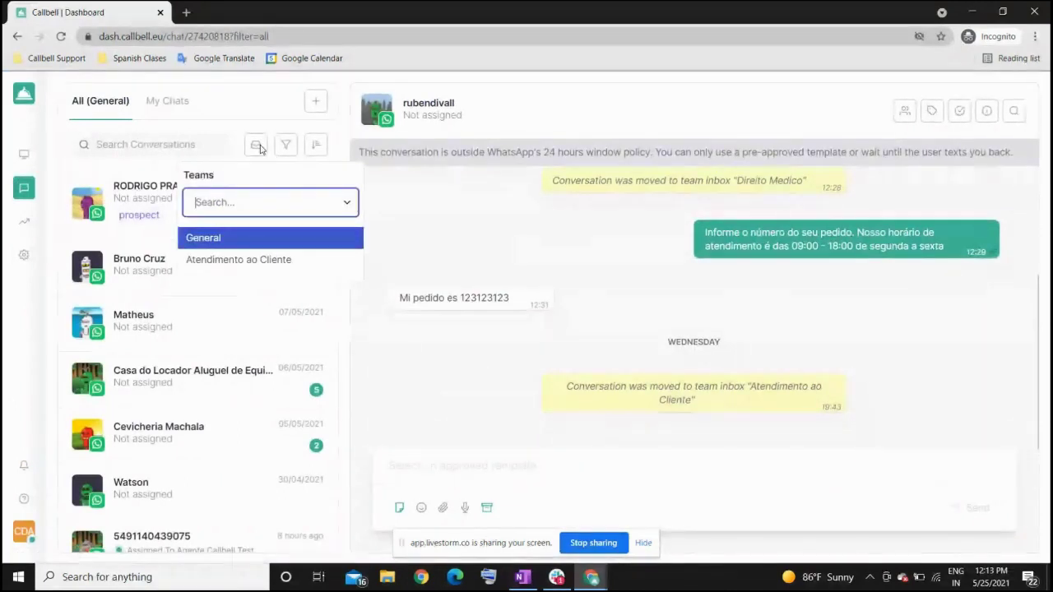
click(222, 240)
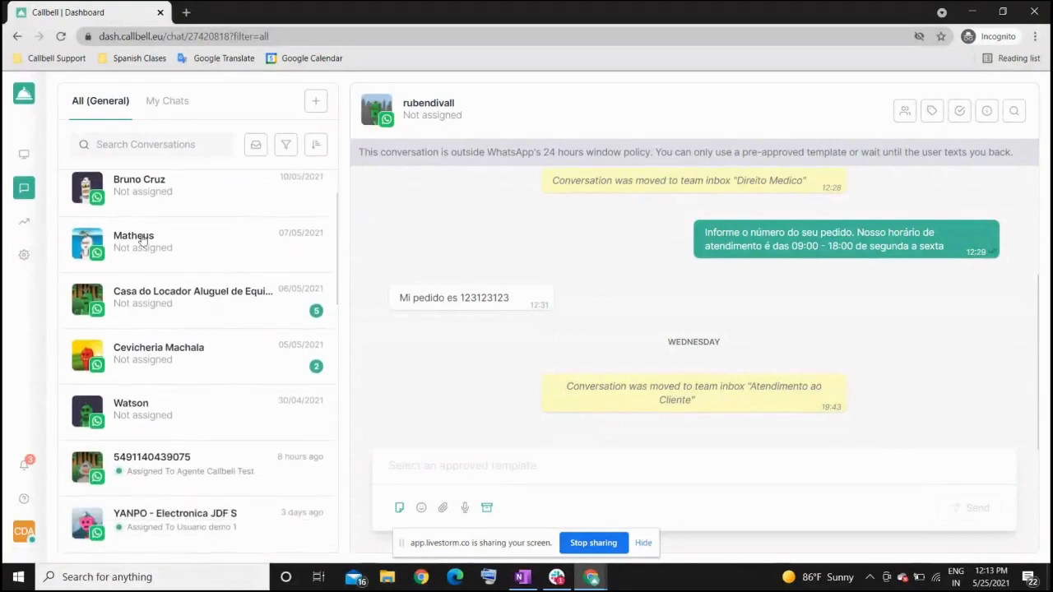
click(255, 144)
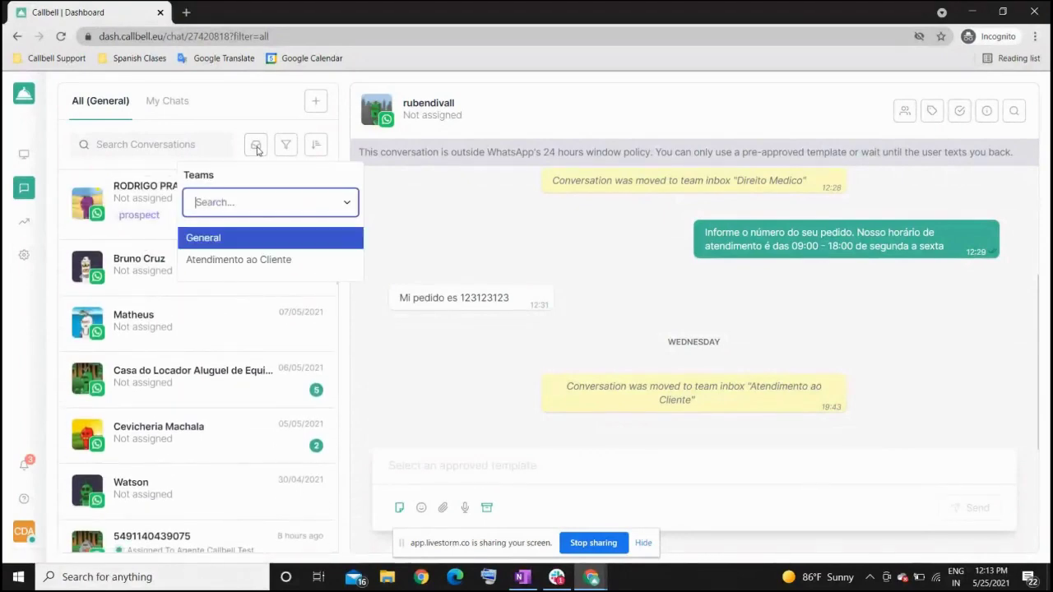
click(252, 263)
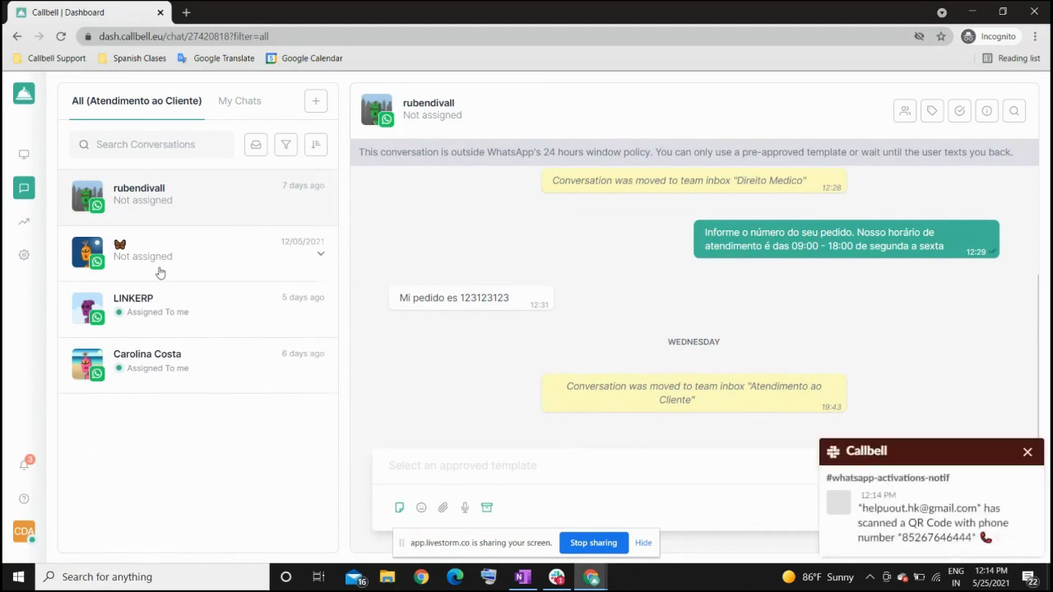
click(256, 146)
click(263, 238)
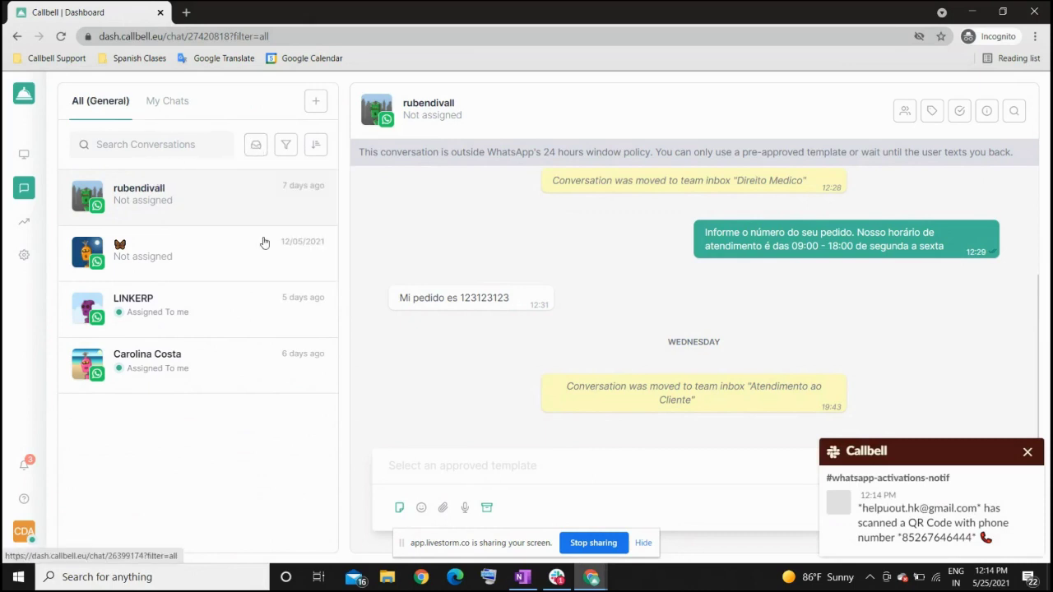
Open the assignment rules in the settings and review the General team's automatic assignment options, team selection and member exclusions
click(24, 255)
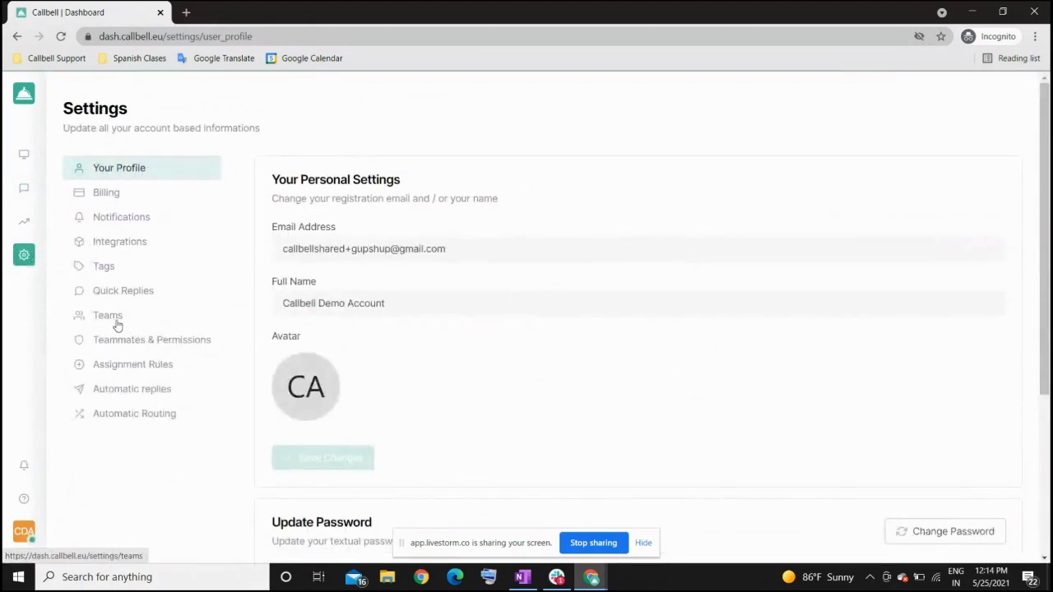
click(138, 372)
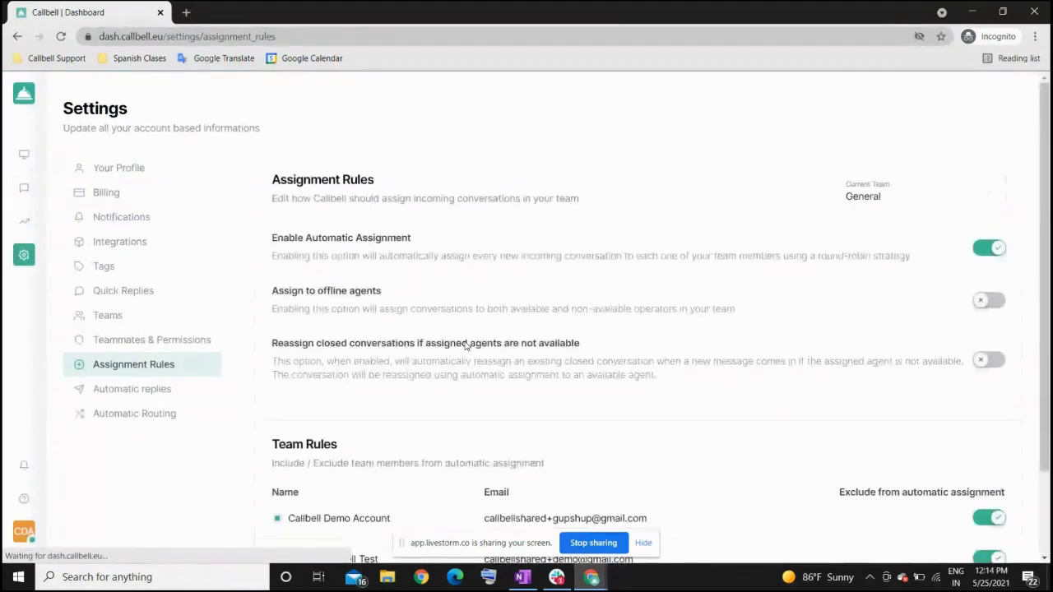
scroll(466, 342, down, 1)
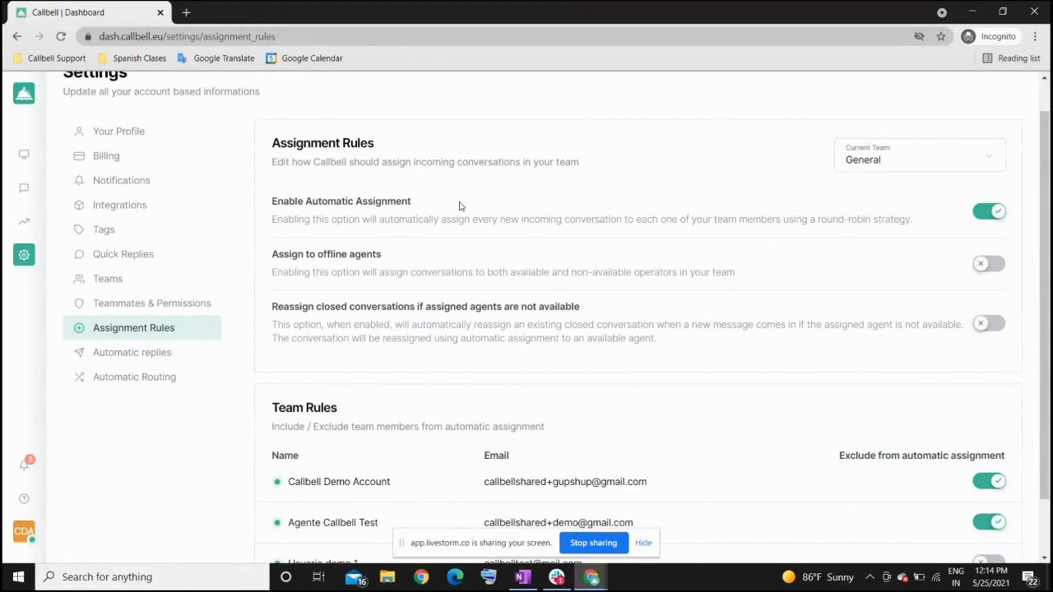
click(963, 163)
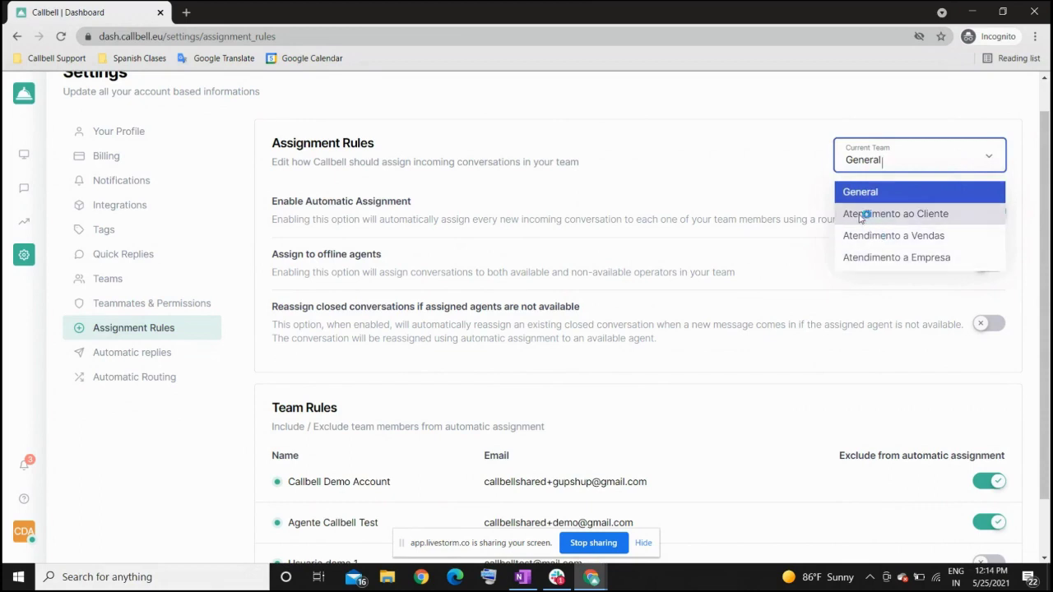
click(708, 161)
scroll(708, 161, down, 1)
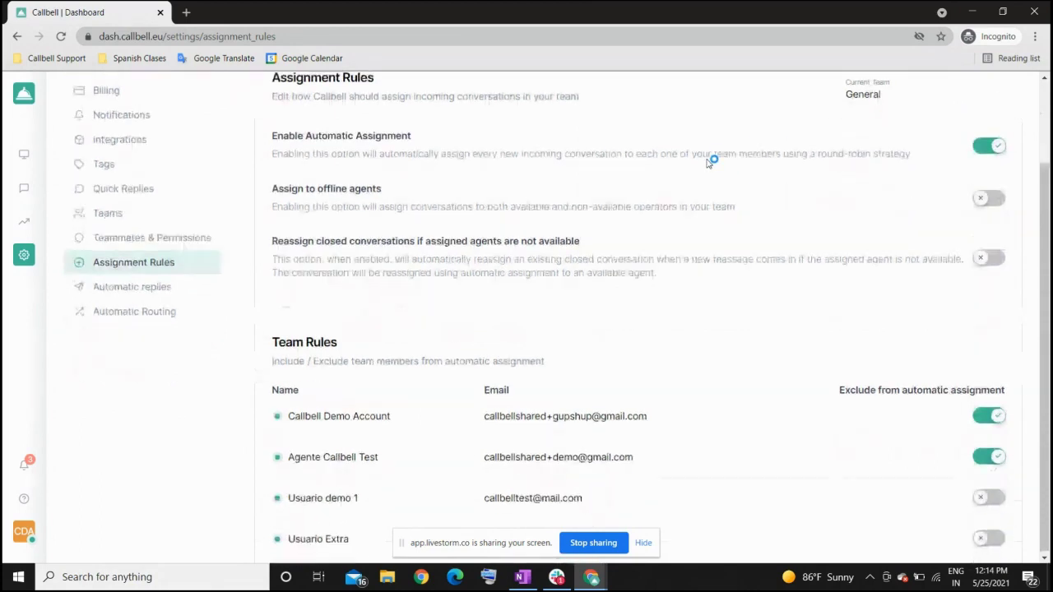
Open the automatic routing settings and examine the start text of the routing flow up close
click(153, 311)
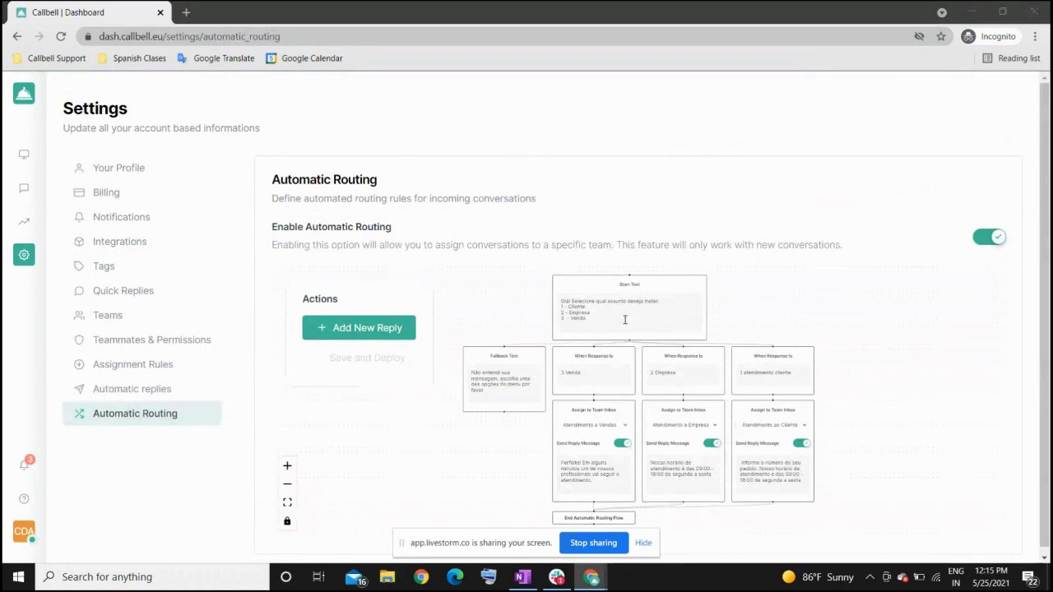
drag(610, 320, 575, 310)
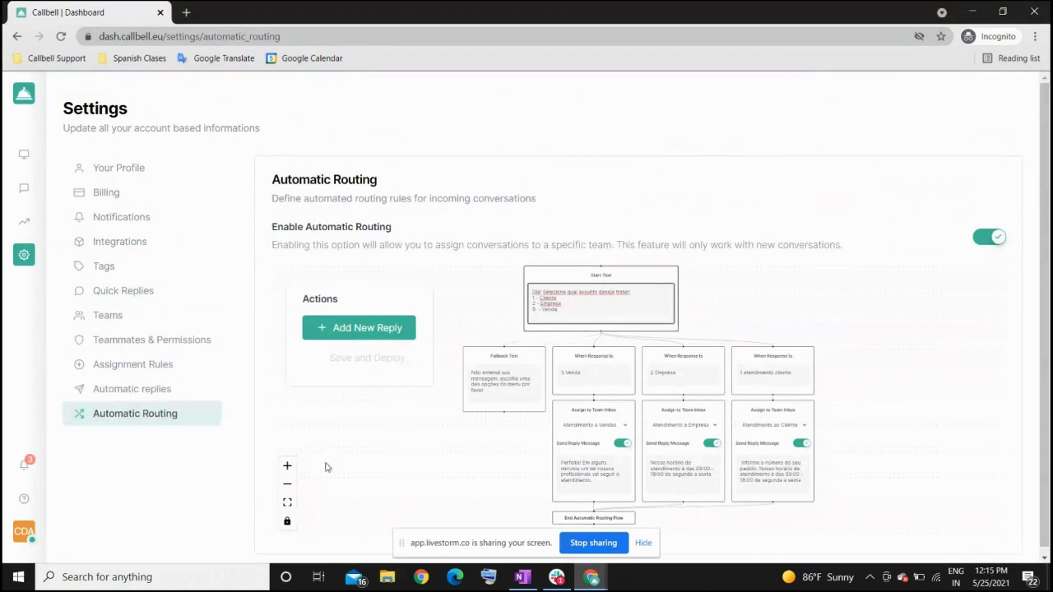
click(289, 465)
click(287, 466)
click(288, 465)
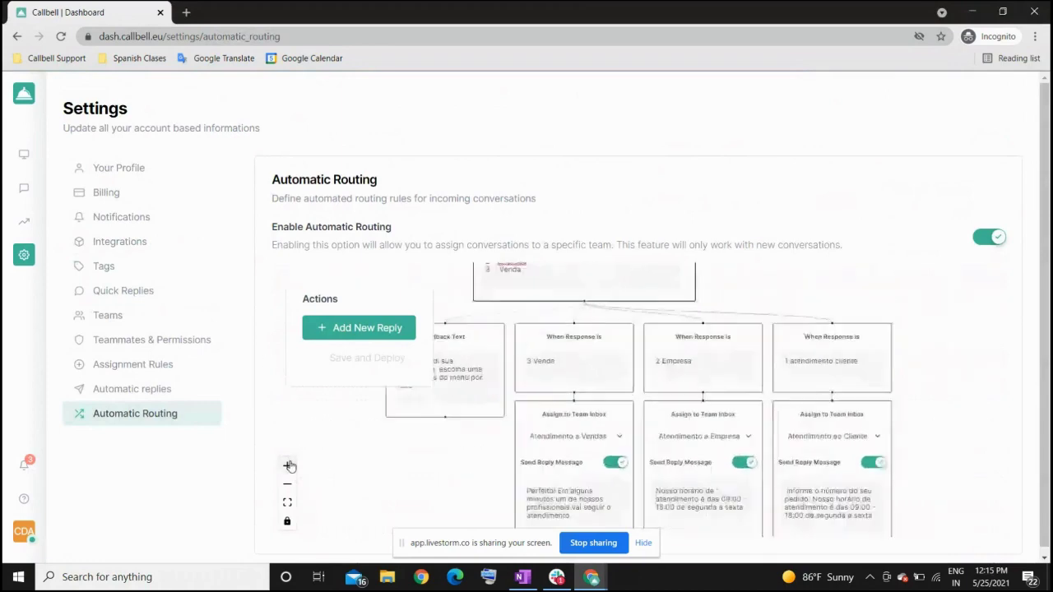
scroll(752, 331, up, 2)
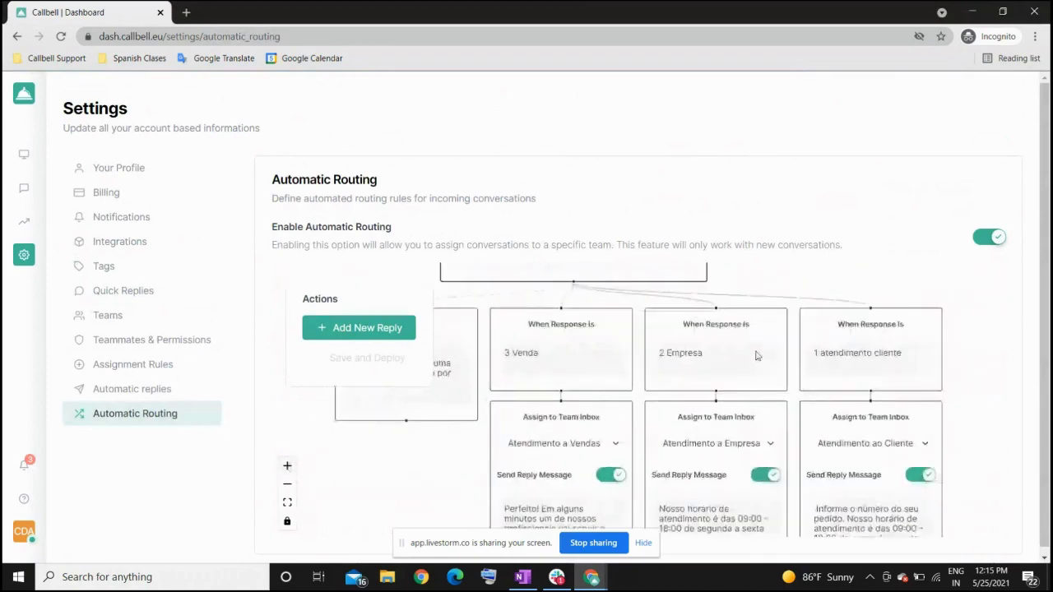
drag(751, 331, 779, 432)
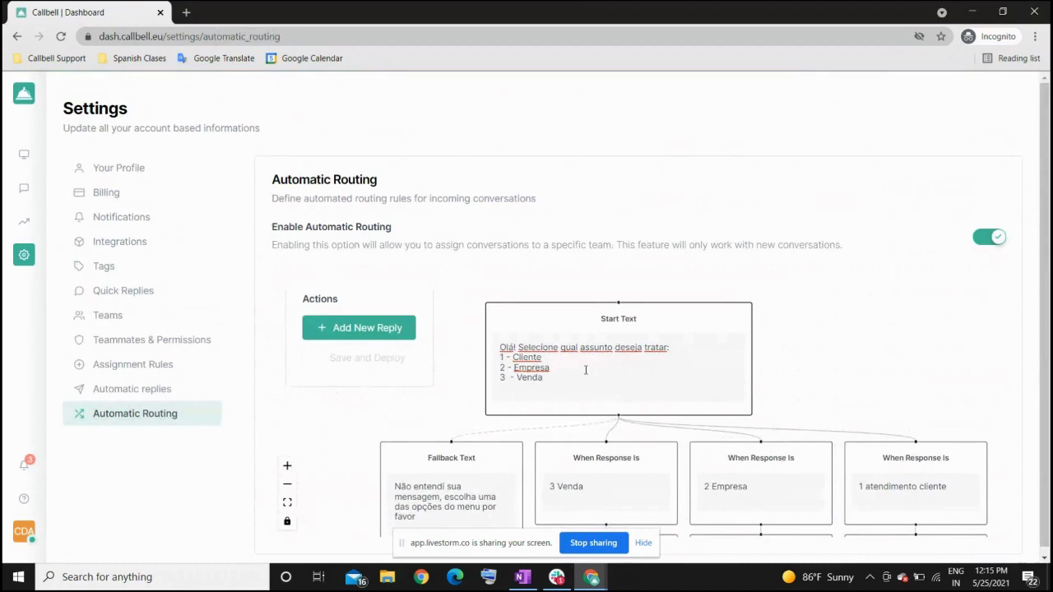
Examine the routing flow's response branches, their team inbox assignments and the reply message sent for Atendimento a Vendas
scroll(830, 345, down, 2)
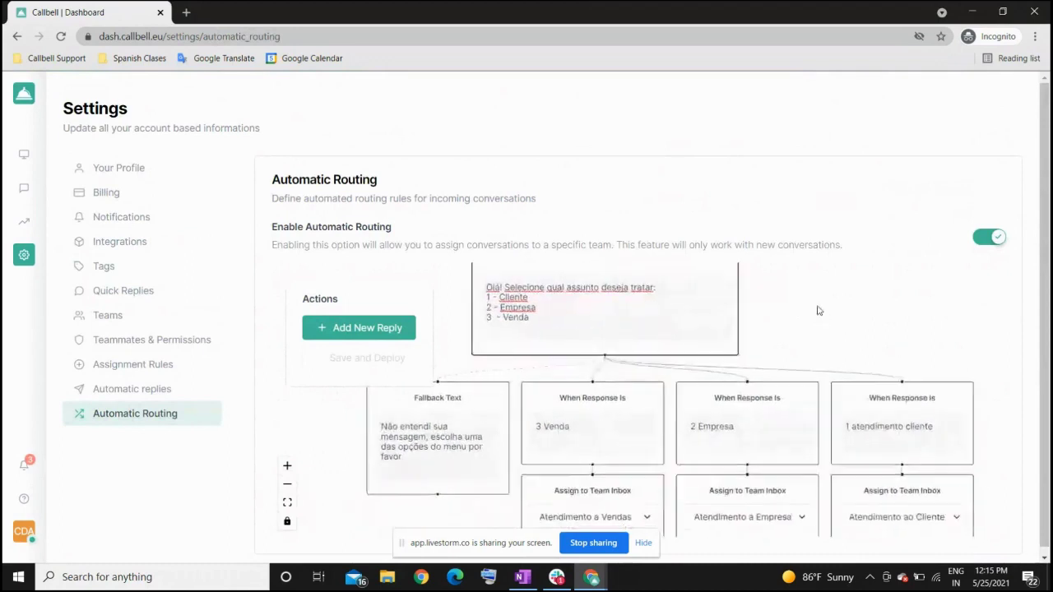
scroll(802, 296, down, 1)
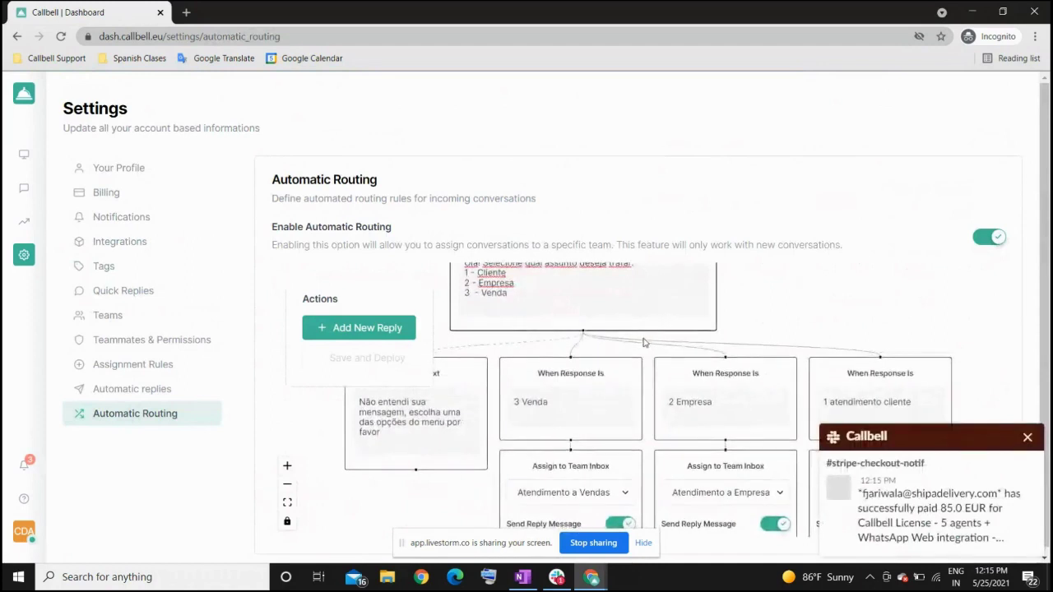
scroll(625, 362, down, 1)
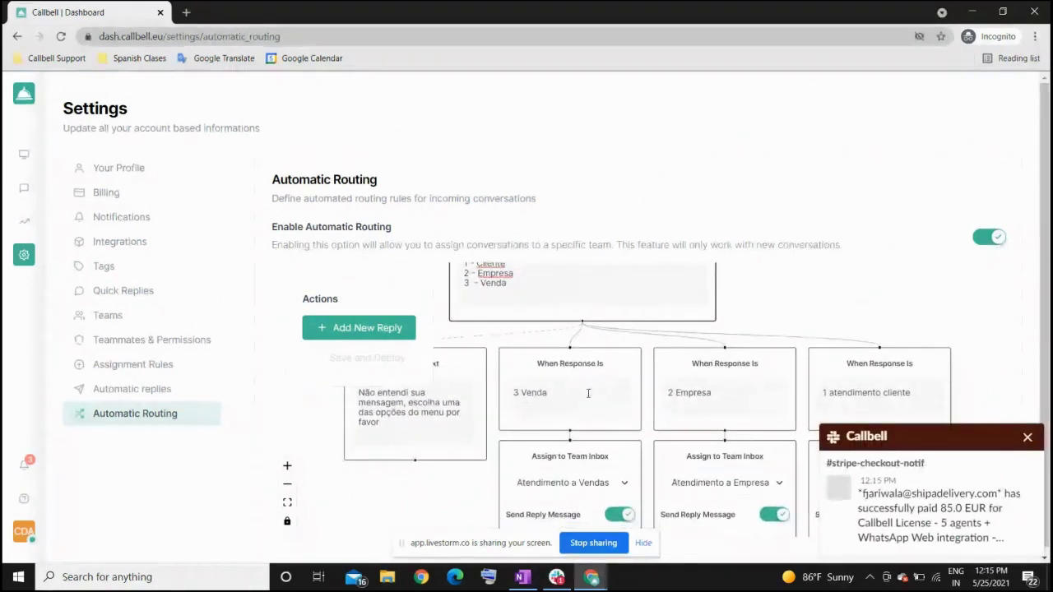
scroll(588, 393, down, 1)
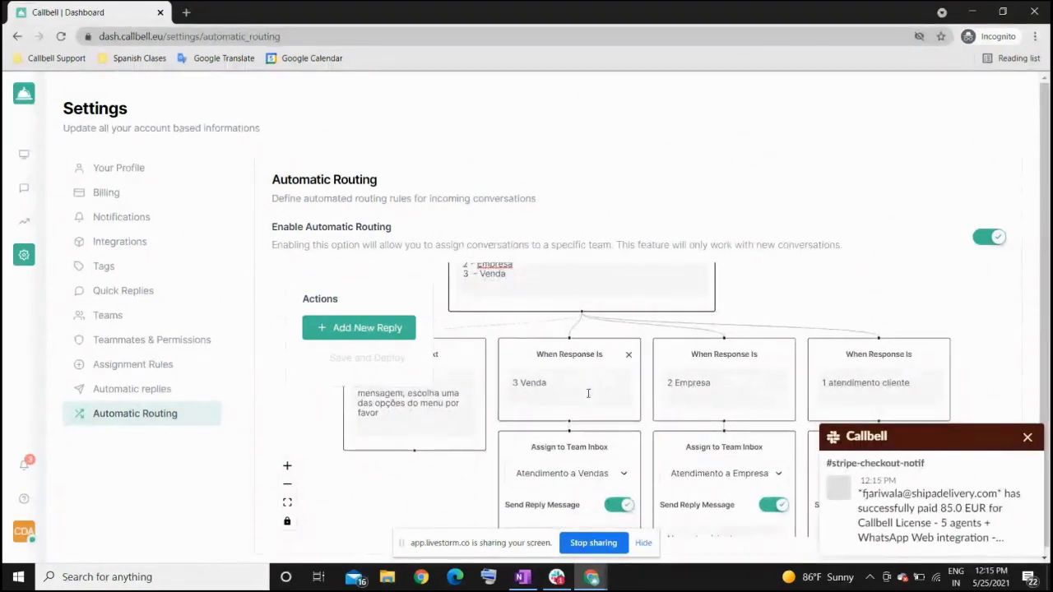
scroll(433, 450, down, 3)
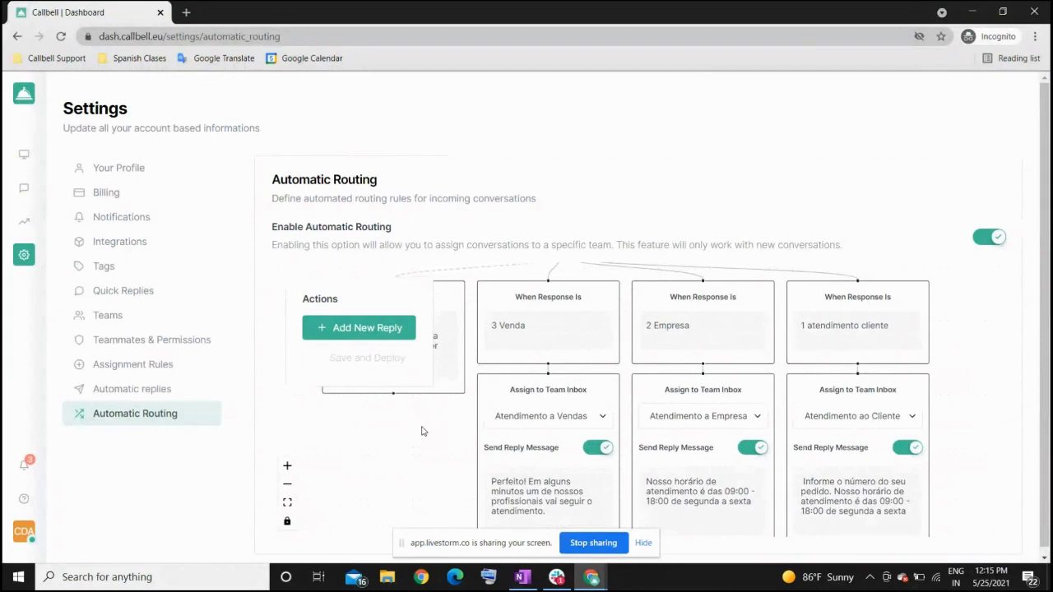
scroll(421, 431, down, 2)
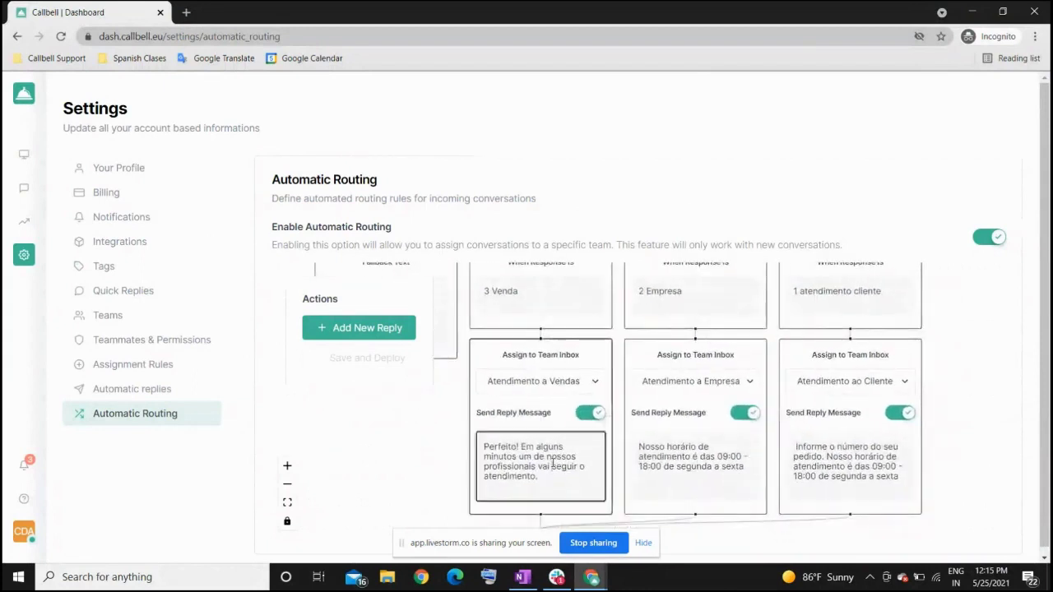
click(552, 465)
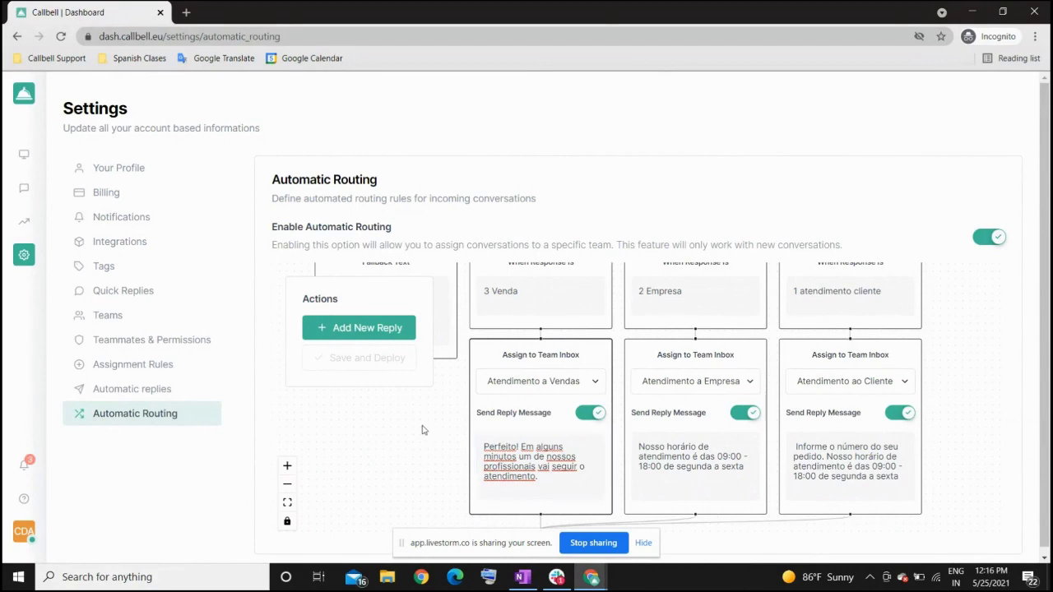
Add three new empty reply branches to the automatic routing flow
drag(423, 428, 444, 521)
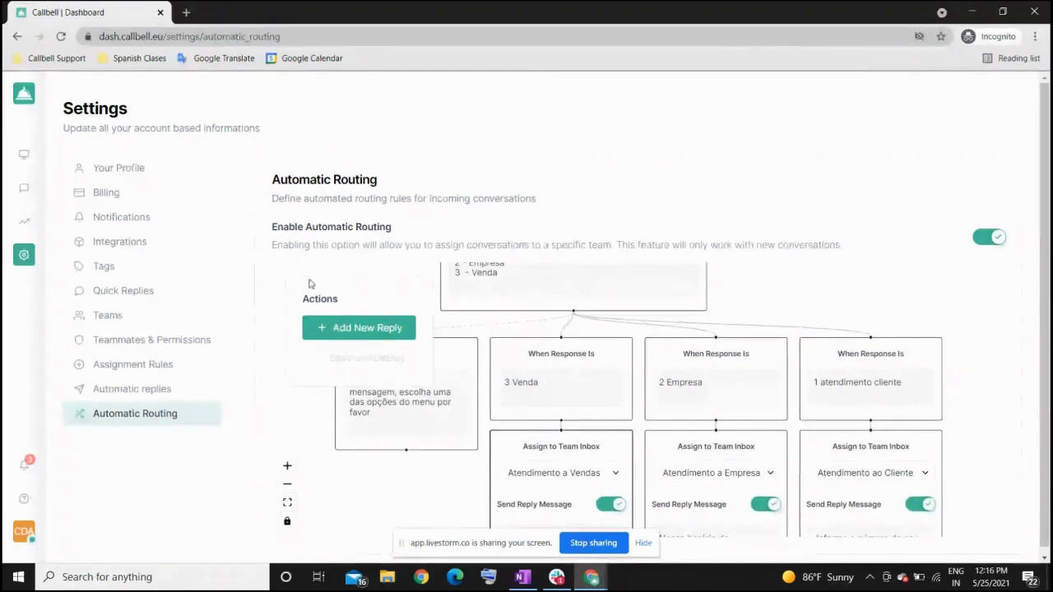
click(333, 329)
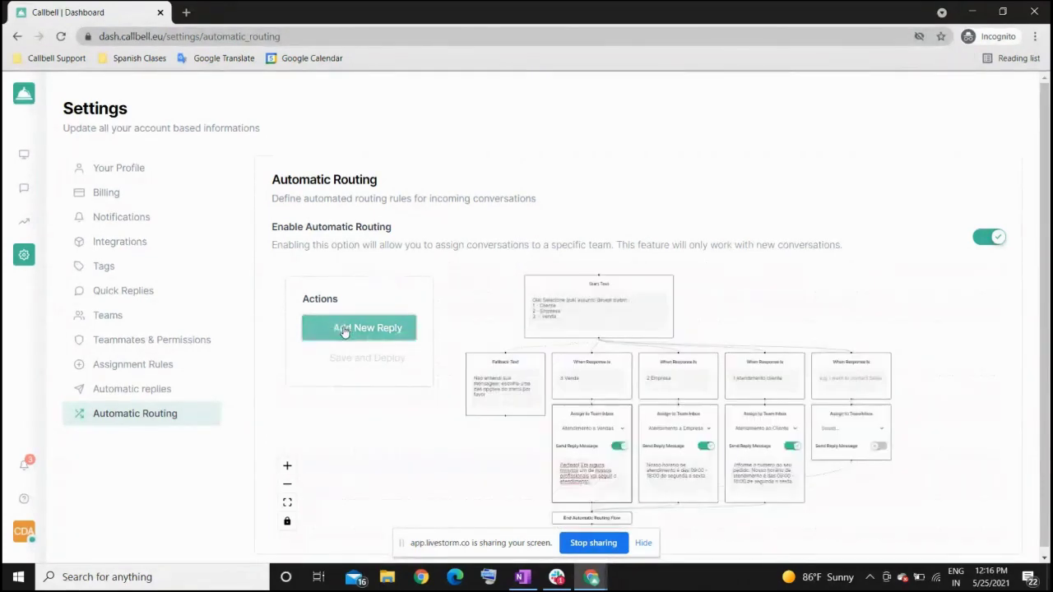
click(344, 331)
click(344, 329)
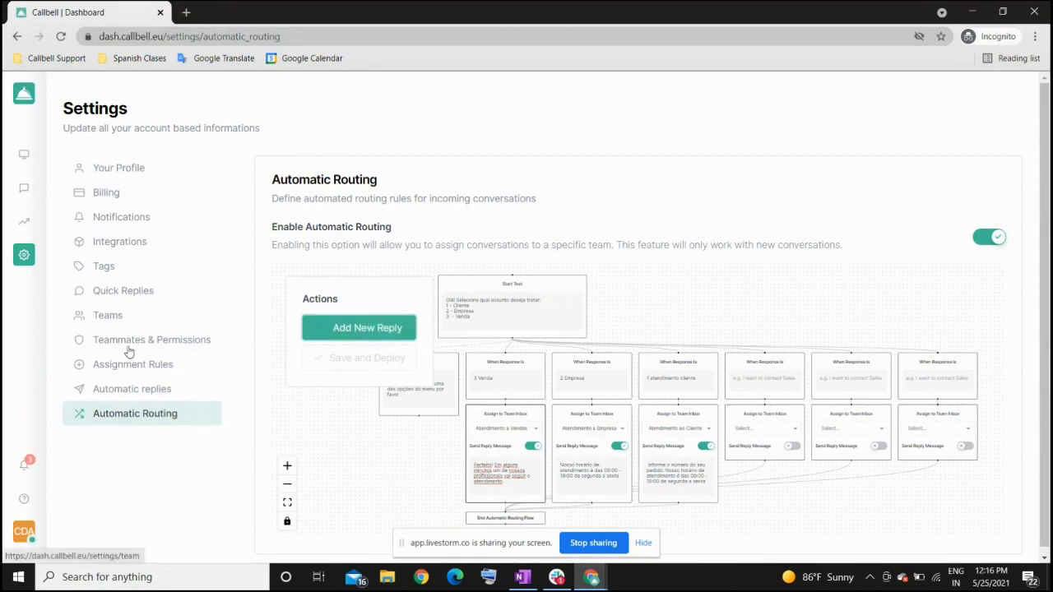
Open the chat analytics and examine the conversations by source, messages sent and received, tags and team performance charts
click(26, 225)
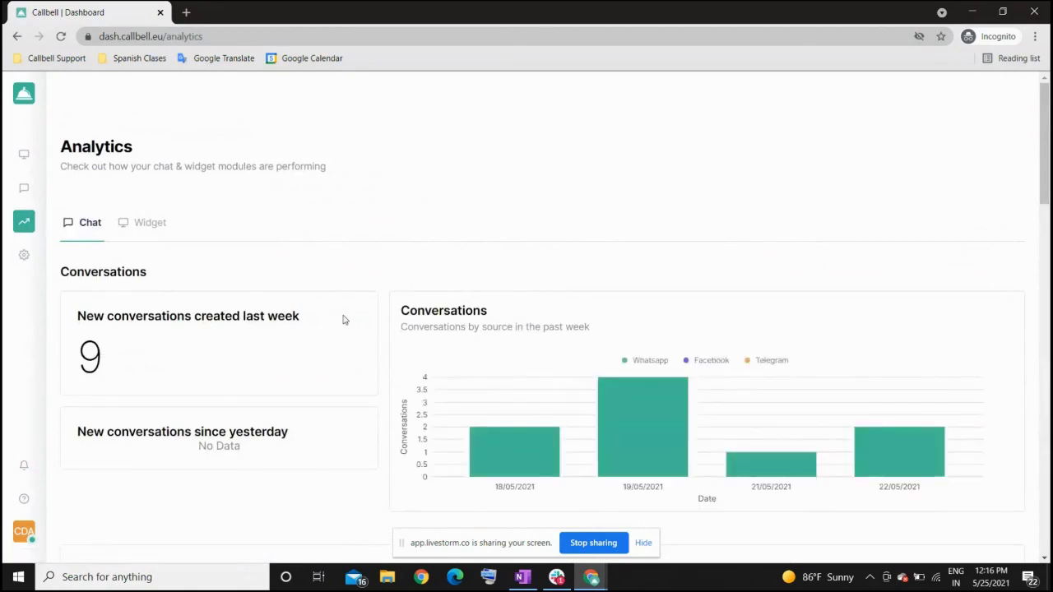
scroll(345, 320, down, 6)
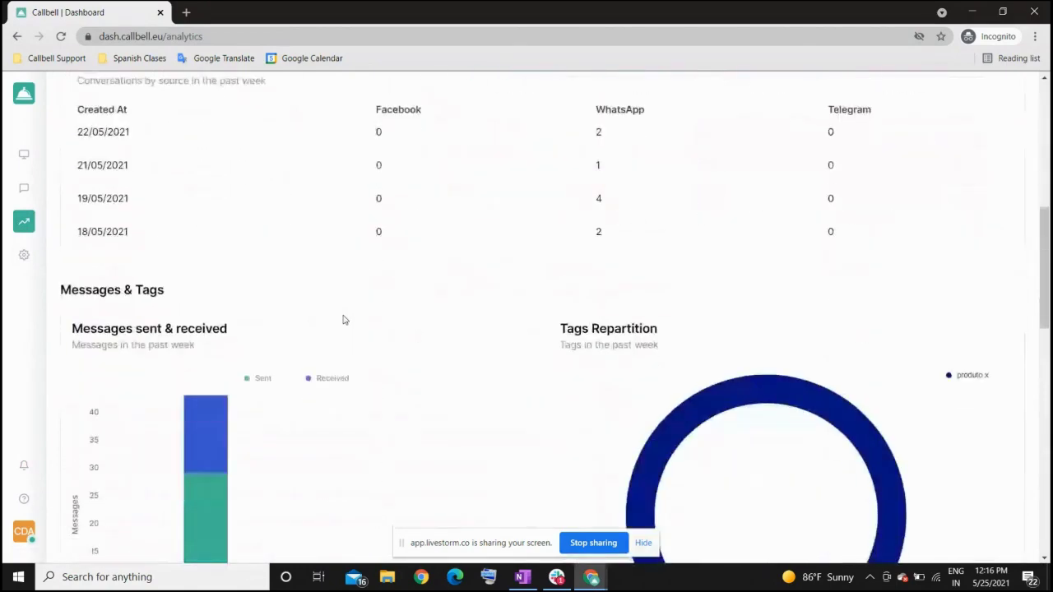
scroll(345, 320, down, 5)
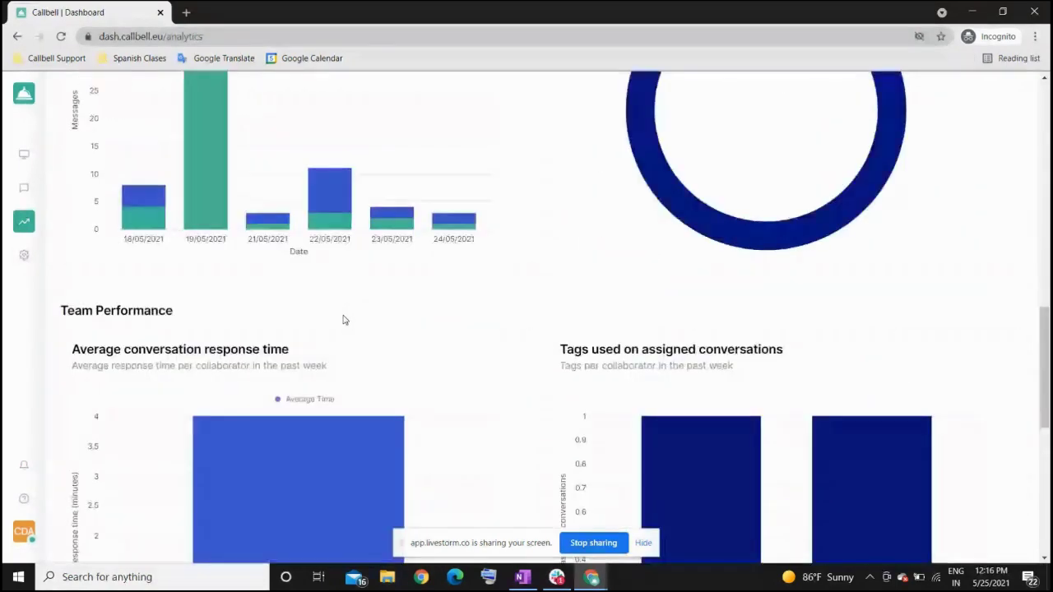
scroll(345, 320, up, 2)
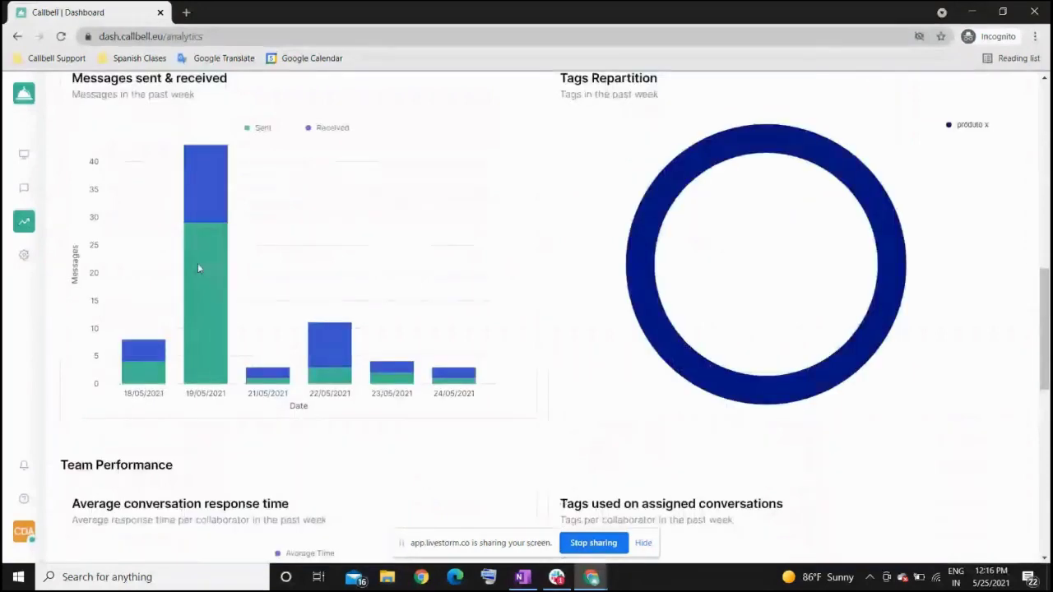
mouse_move(197, 265)
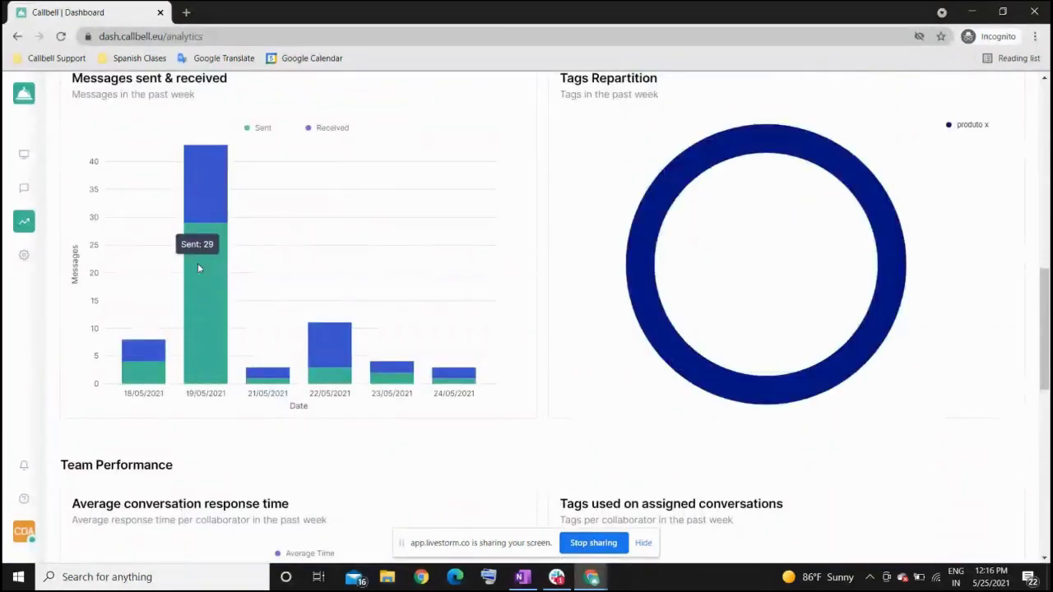
scroll(198, 267, down, 3)
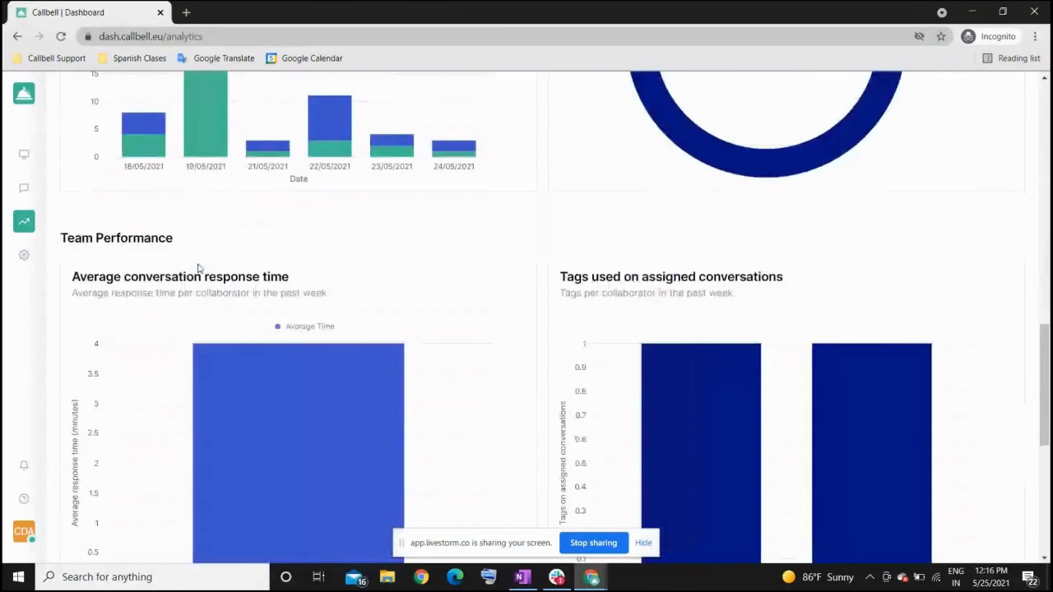
scroll(198, 267, up, 5)
mouse_move(631, 382)
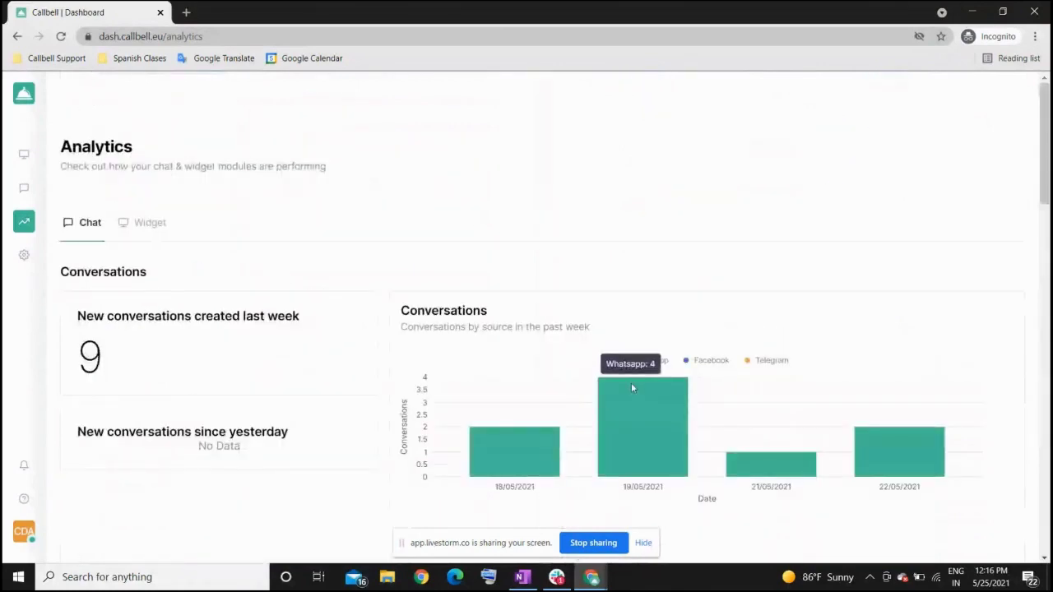
Examine the Assigned Conversations and Most recent messages tables at the end of the analytics page
scroll(322, 362, down, 10)
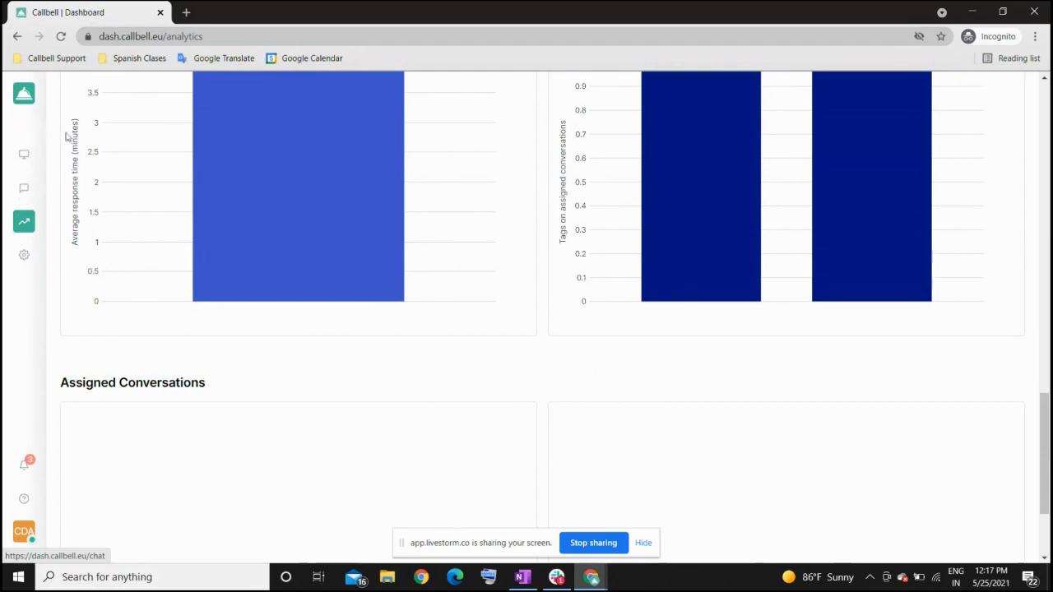
scroll(168, 115, down, 1)
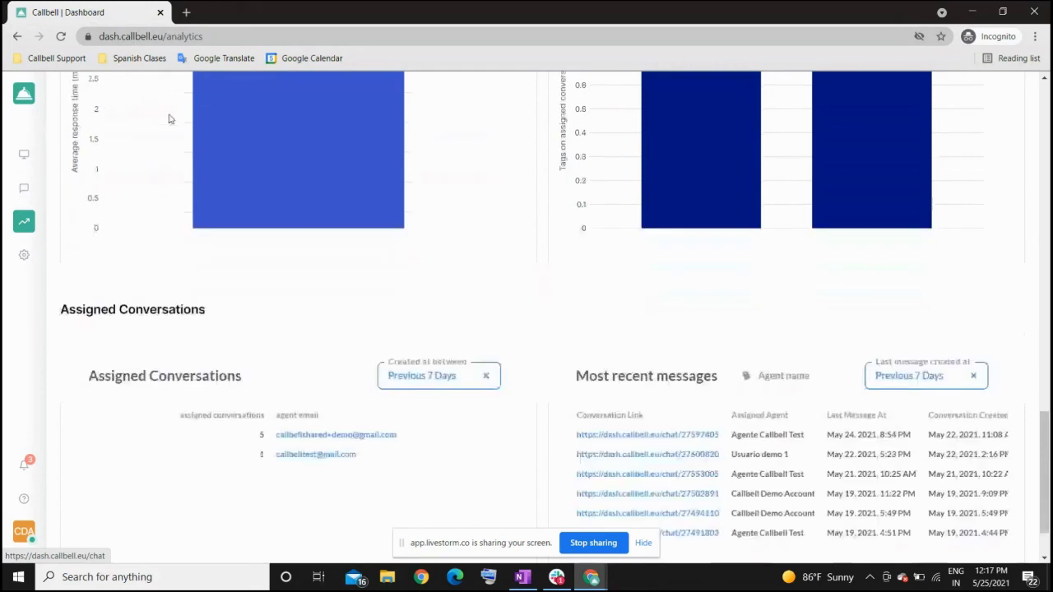
scroll(172, 122, down, 1)
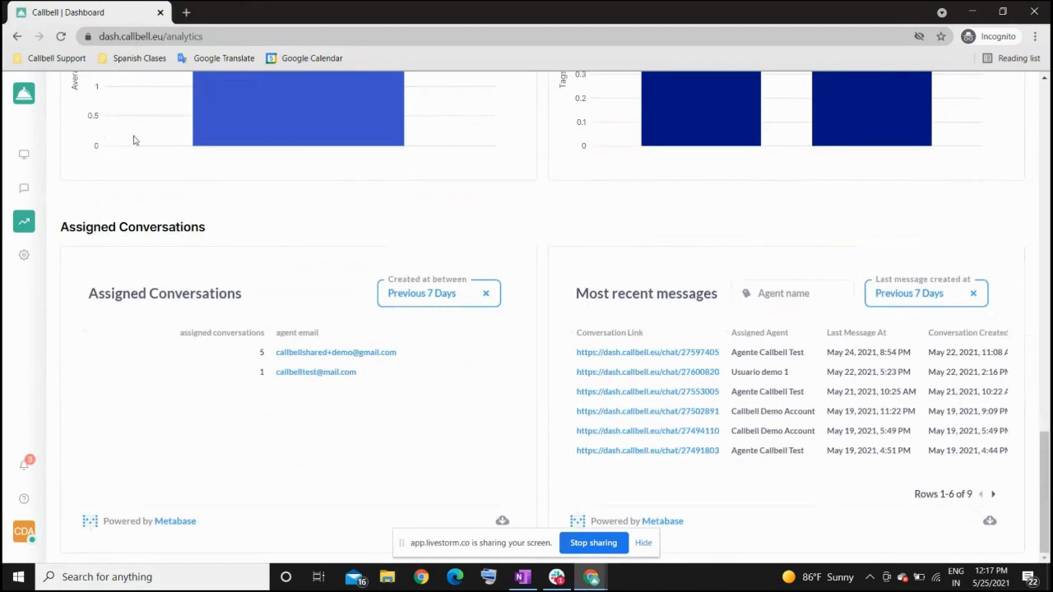
Return to the General inbox conversations and stop sharing the screen
click(25, 194)
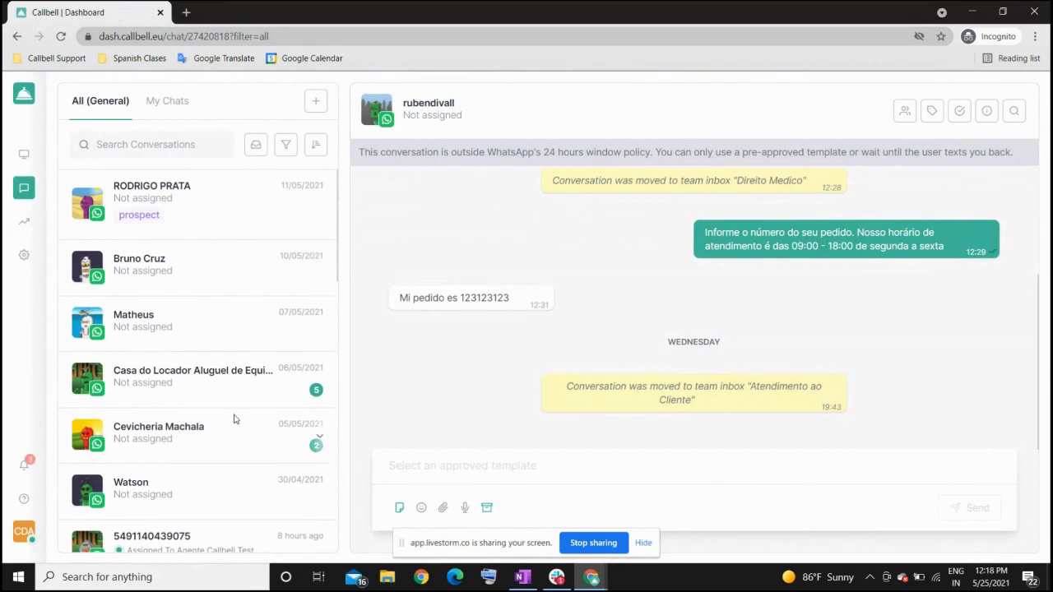
click(568, 546)
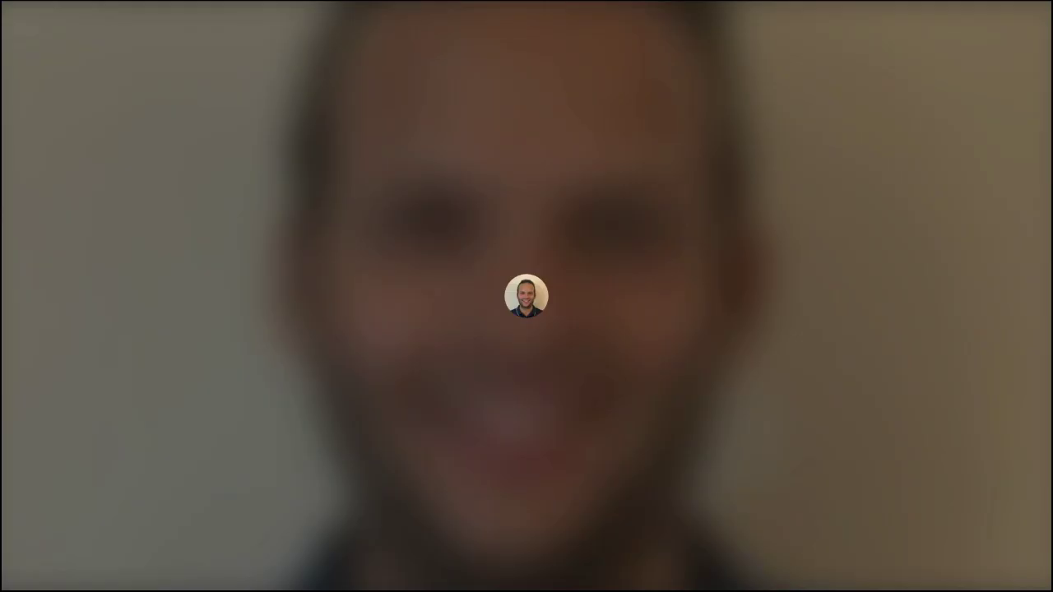